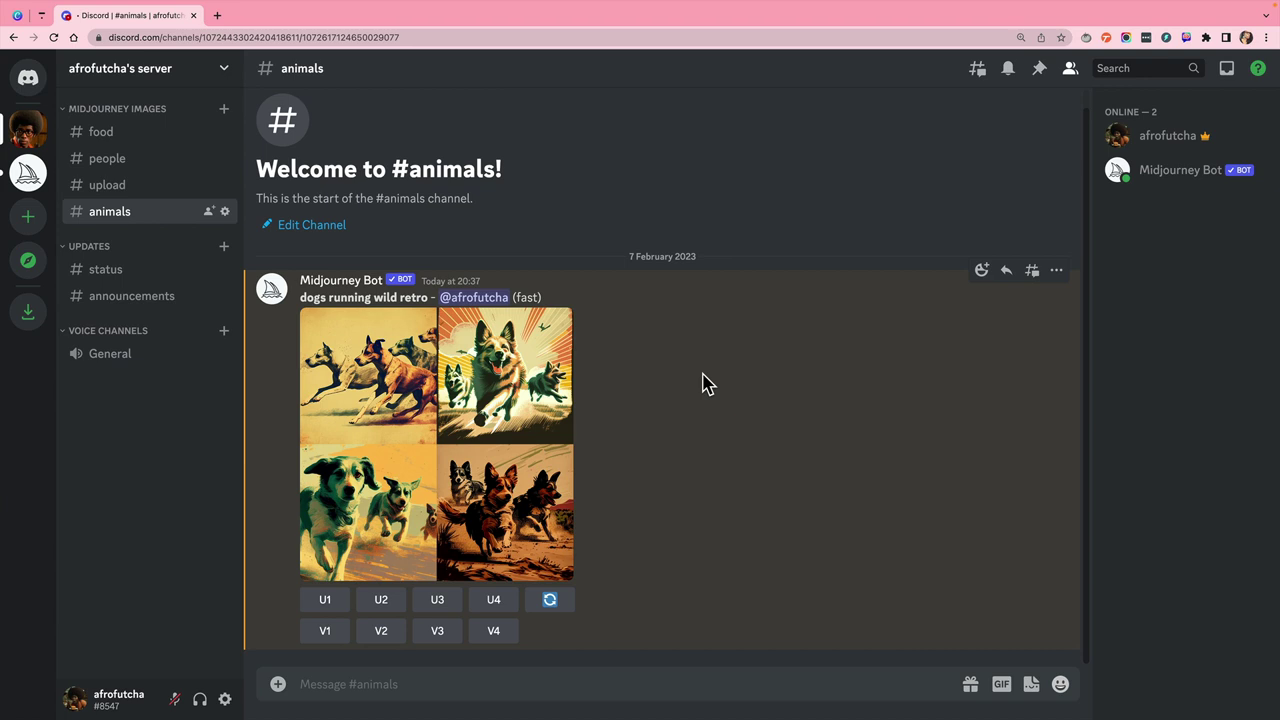
# Send /info to the Midjourney Bot to show the trial subscription and 17.07 fast minutes
pyautogui.click(441, 686)
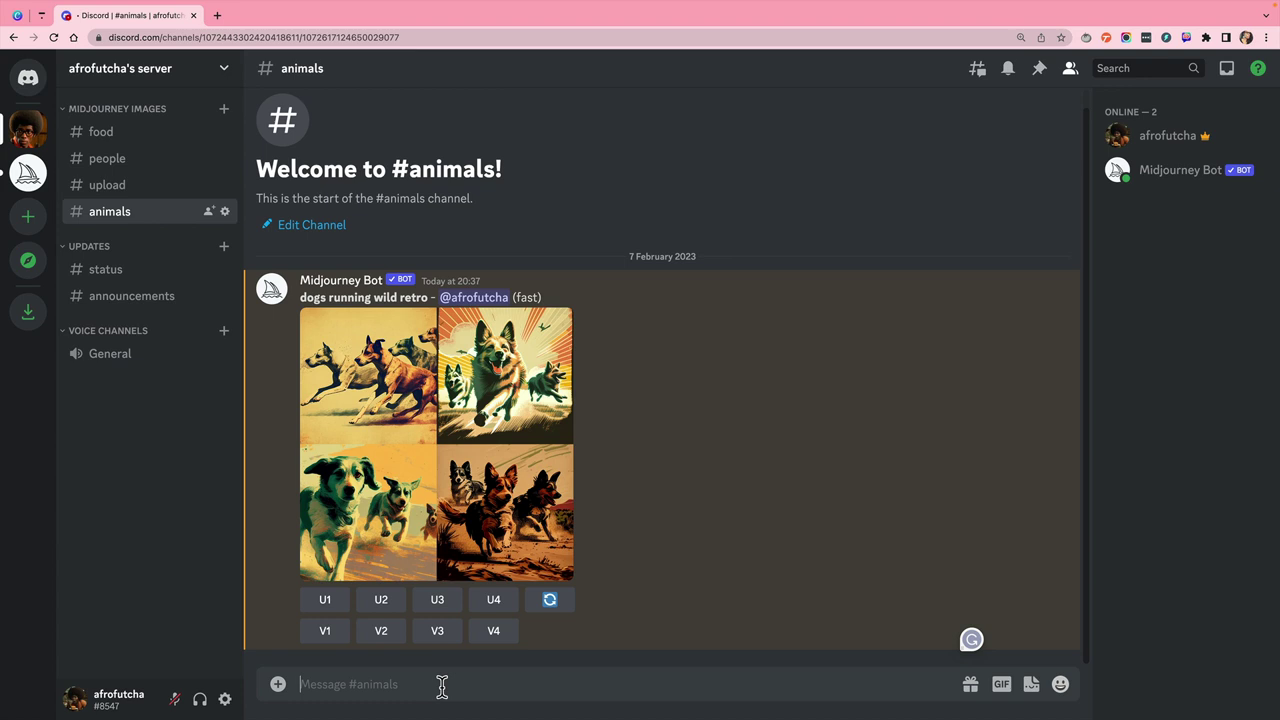
pyautogui.write('/i')
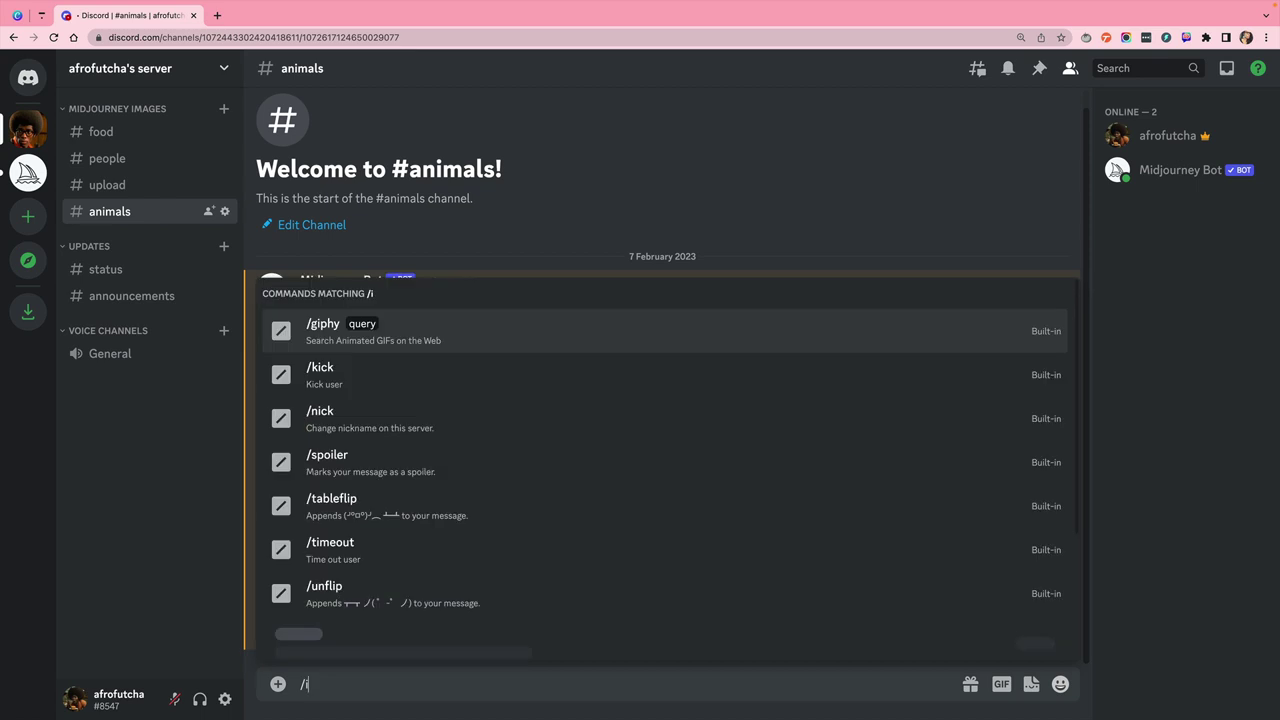
pyautogui.write('nfo')
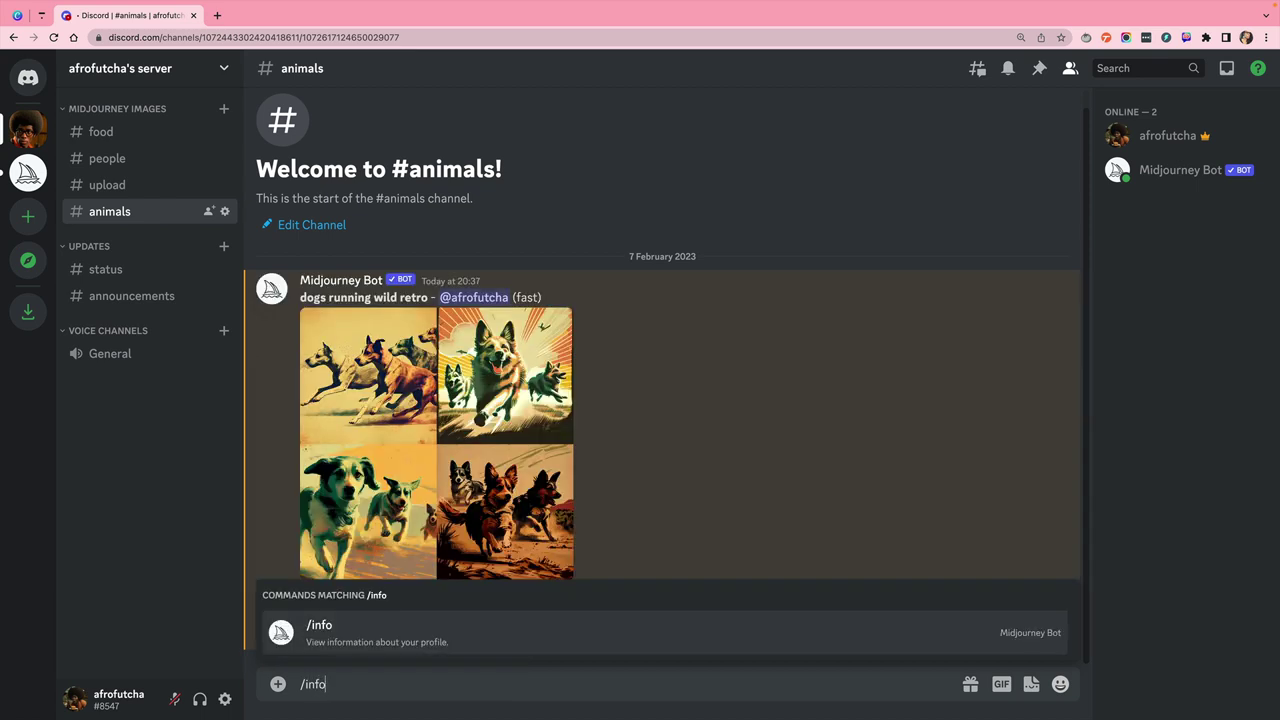
pyautogui.press('Return')
pyautogui.press('Return')
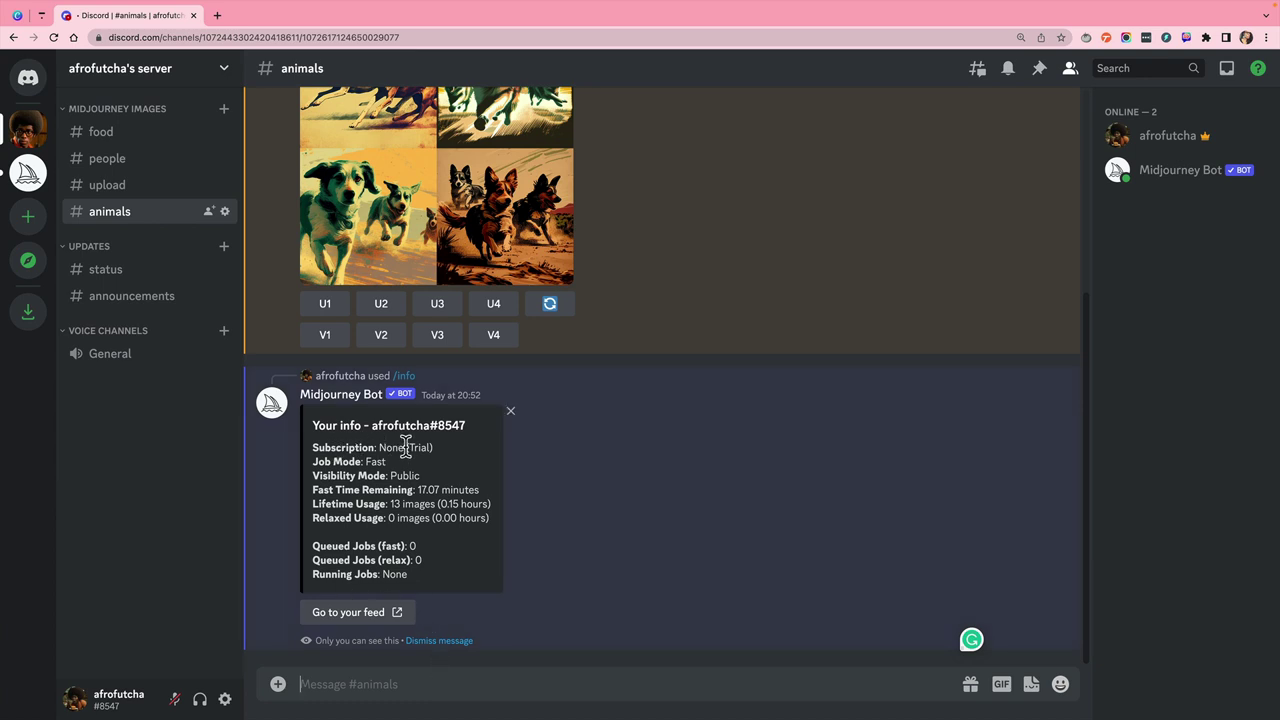
pyautogui.click(395, 445)
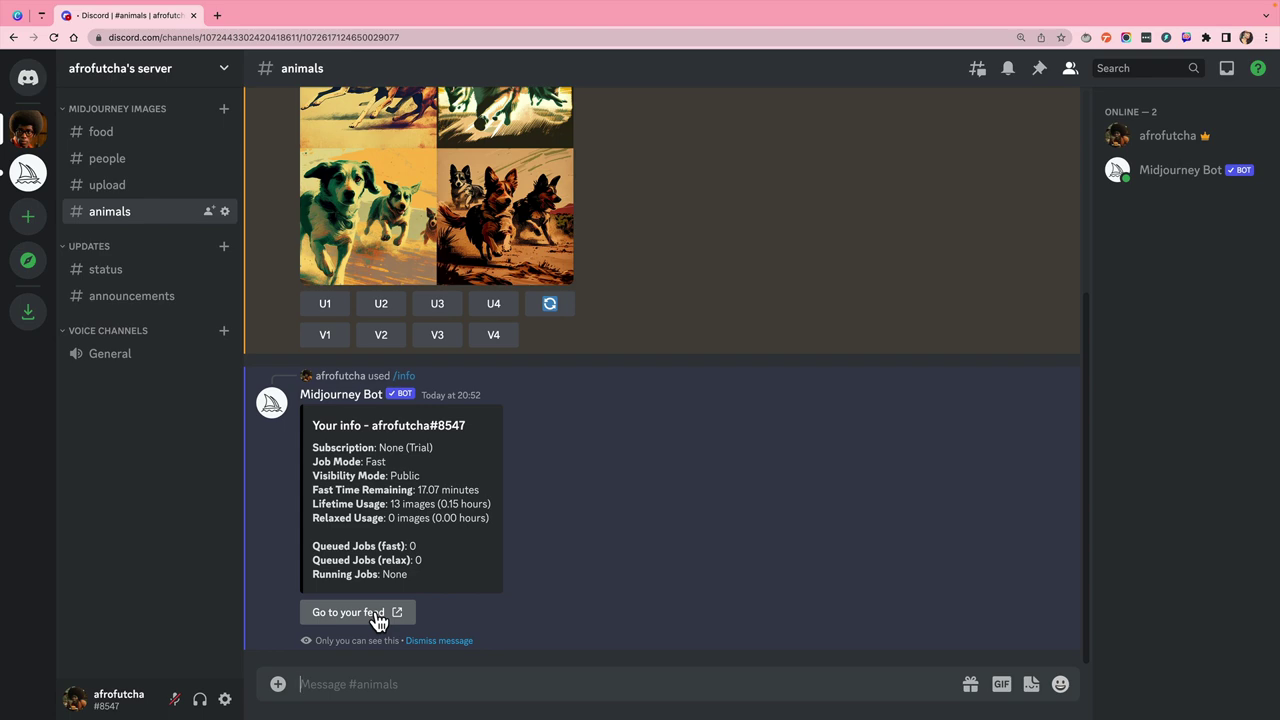
# Follow 'Go to your feed' to the Midjourney site and authorise sign-in with Discord
pyautogui.click(375, 620)
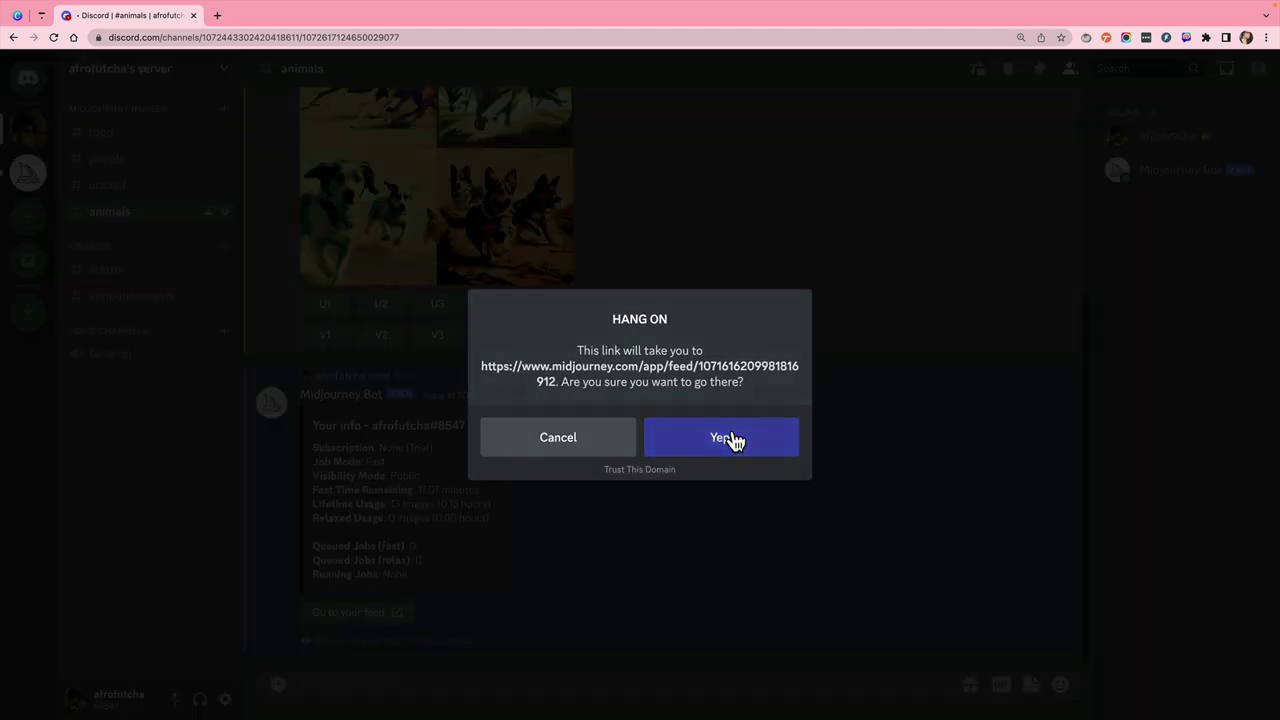
pyautogui.click(731, 439)
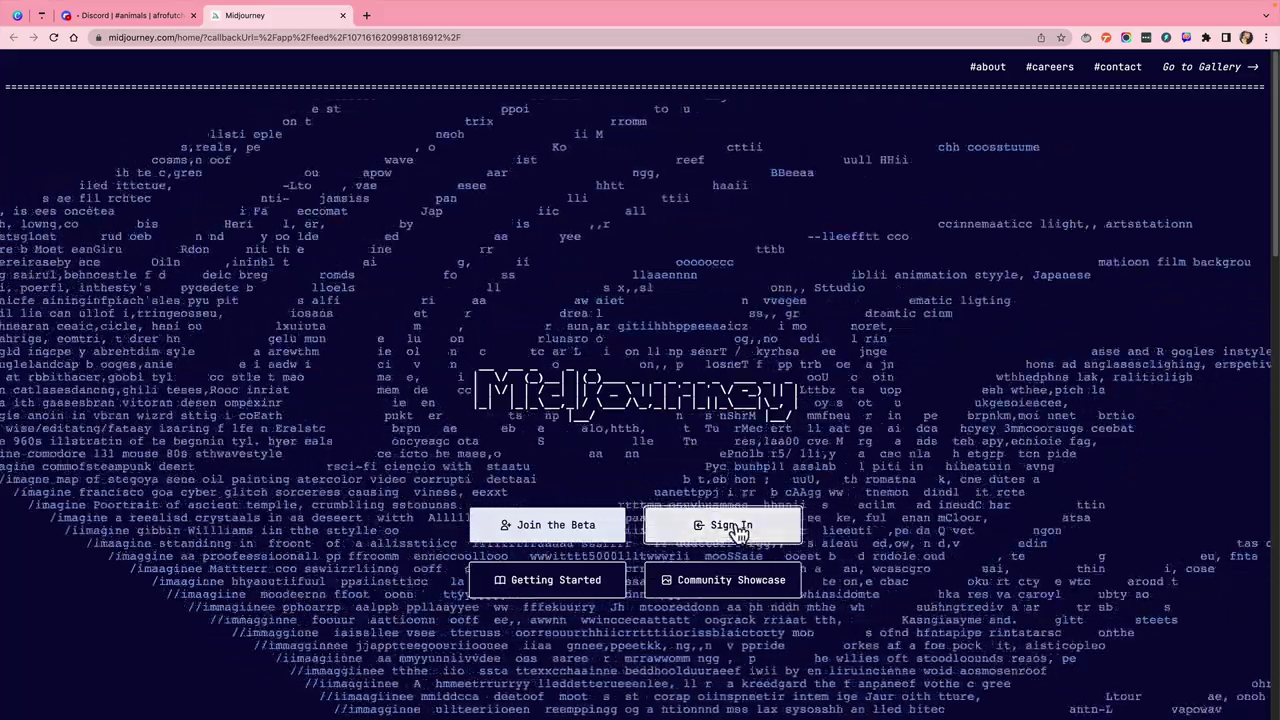
pyautogui.click(738, 530)
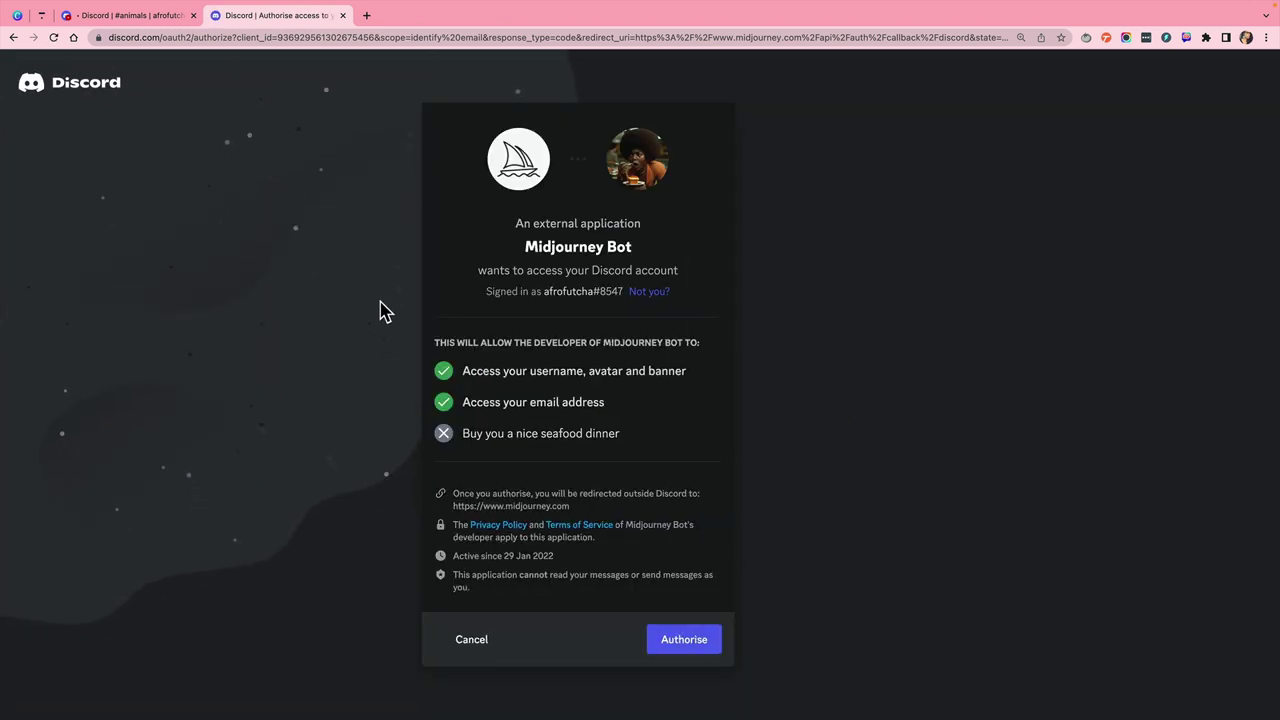
pyautogui.click(684, 640)
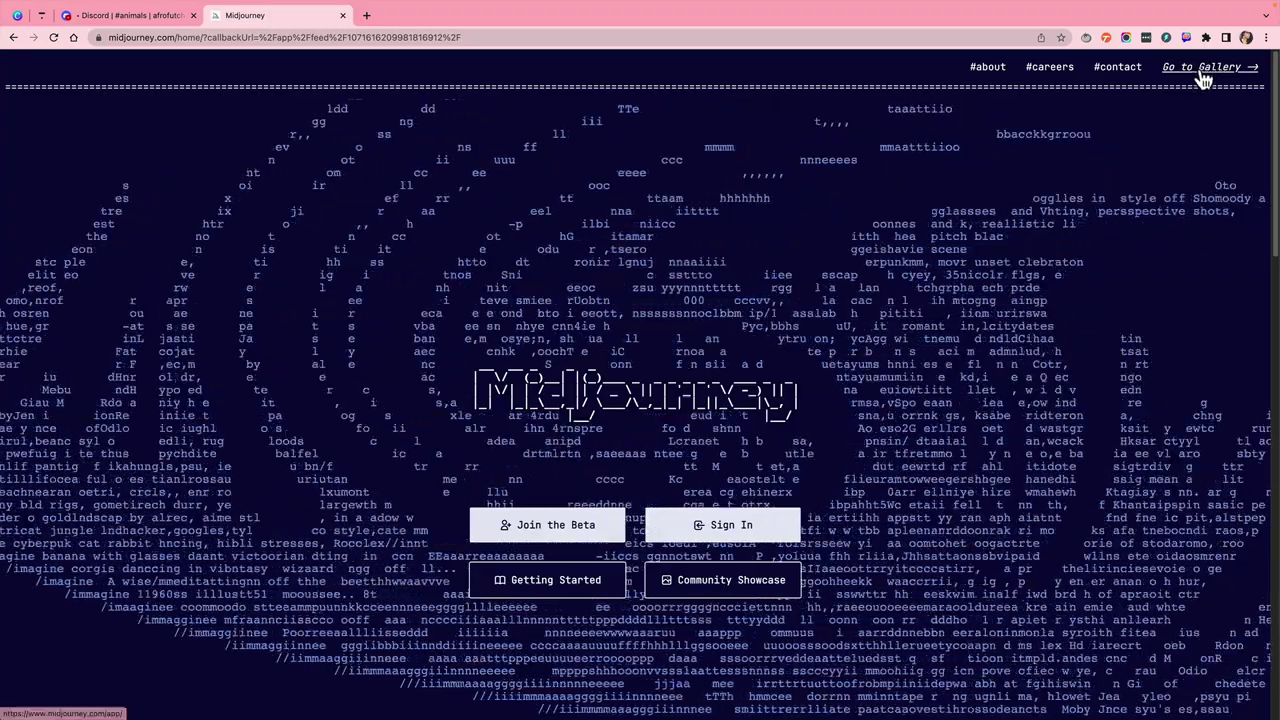
# Open the personal gallery and scroll through the profile page
pyautogui.click(1203, 70)
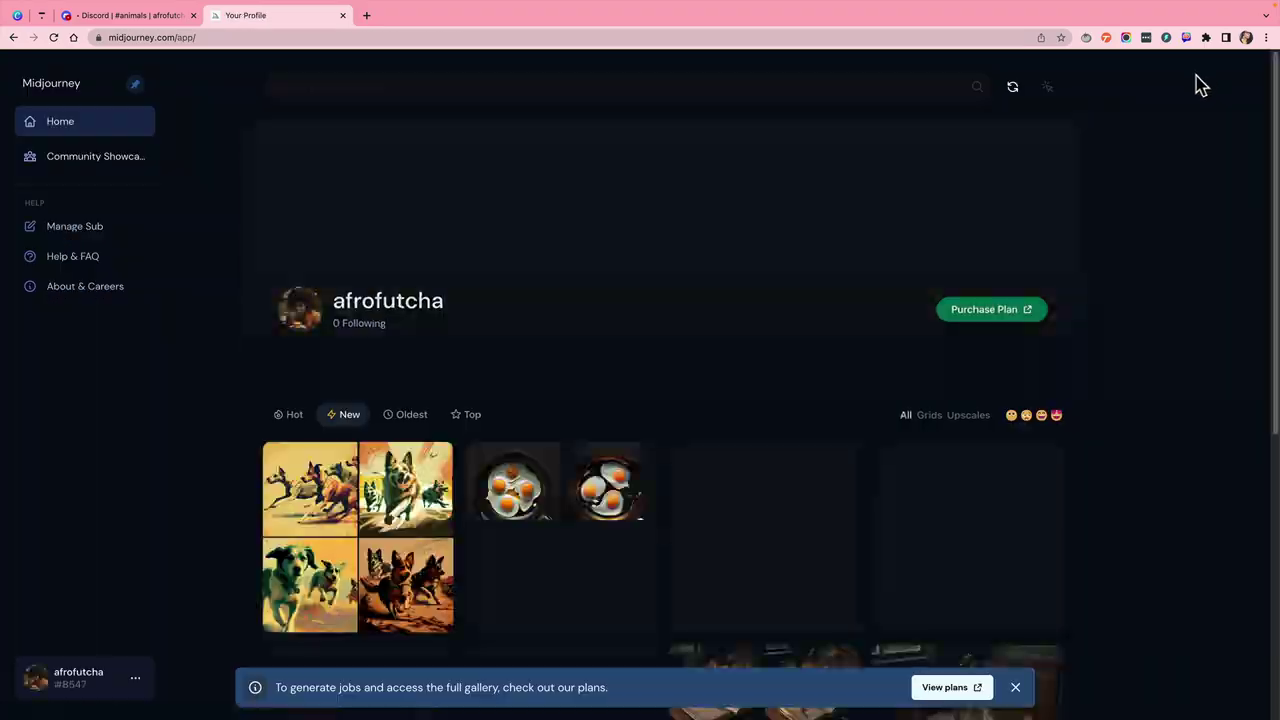
pyautogui.scroll(-1, 291, 286)
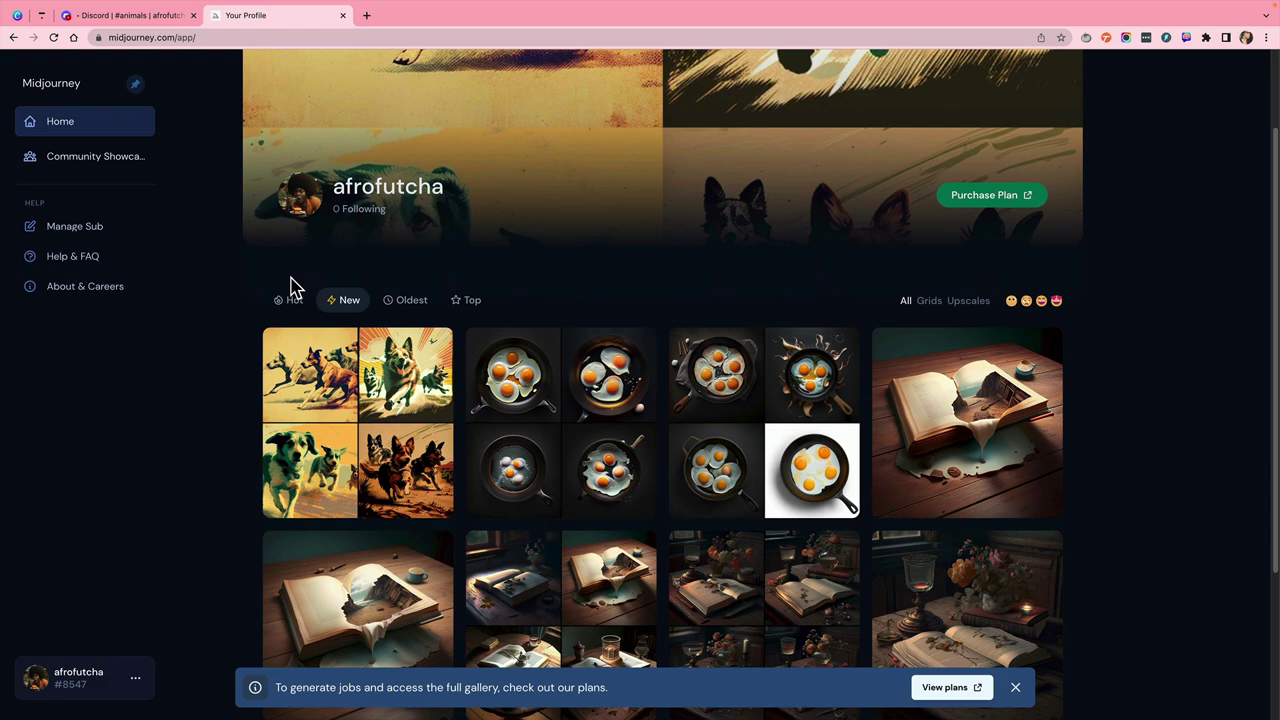
pyautogui.scroll(-2, 291, 286)
pyautogui.scroll(3, 294, 283)
pyautogui.scroll(1, 356, 296)
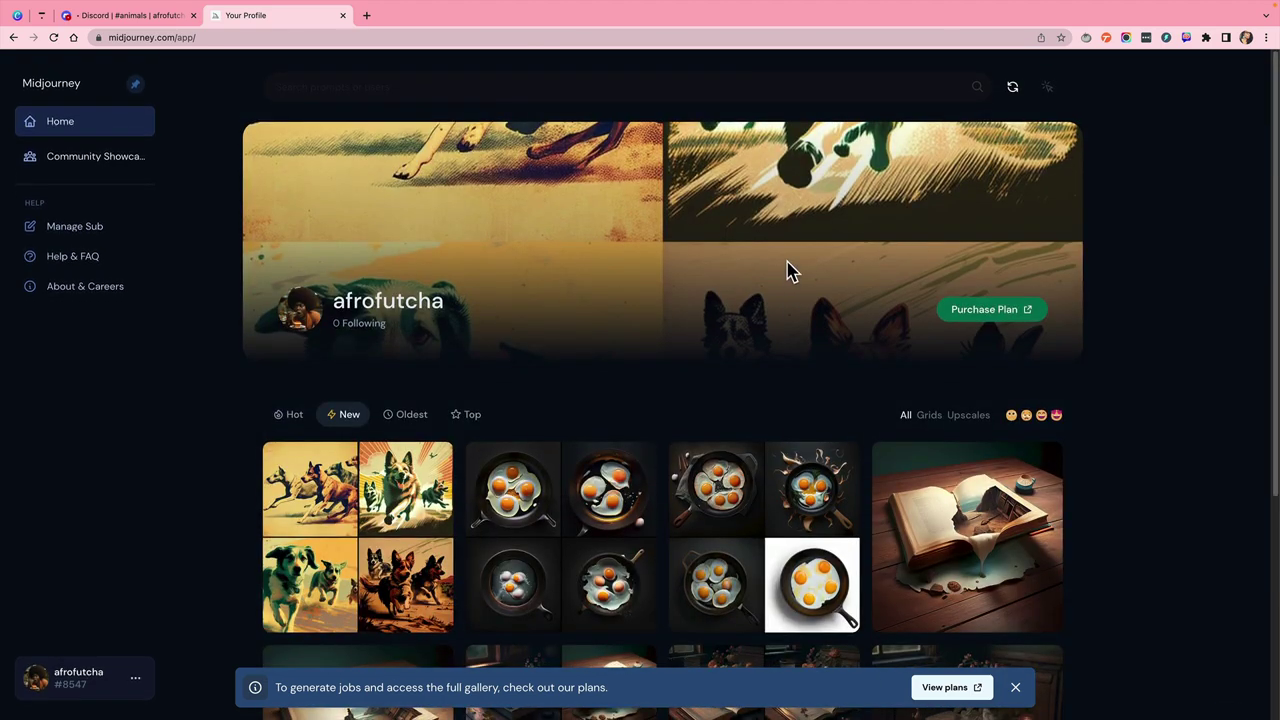
# Browse the Community Showcase gallery of recent community images
pyautogui.click(90, 163)
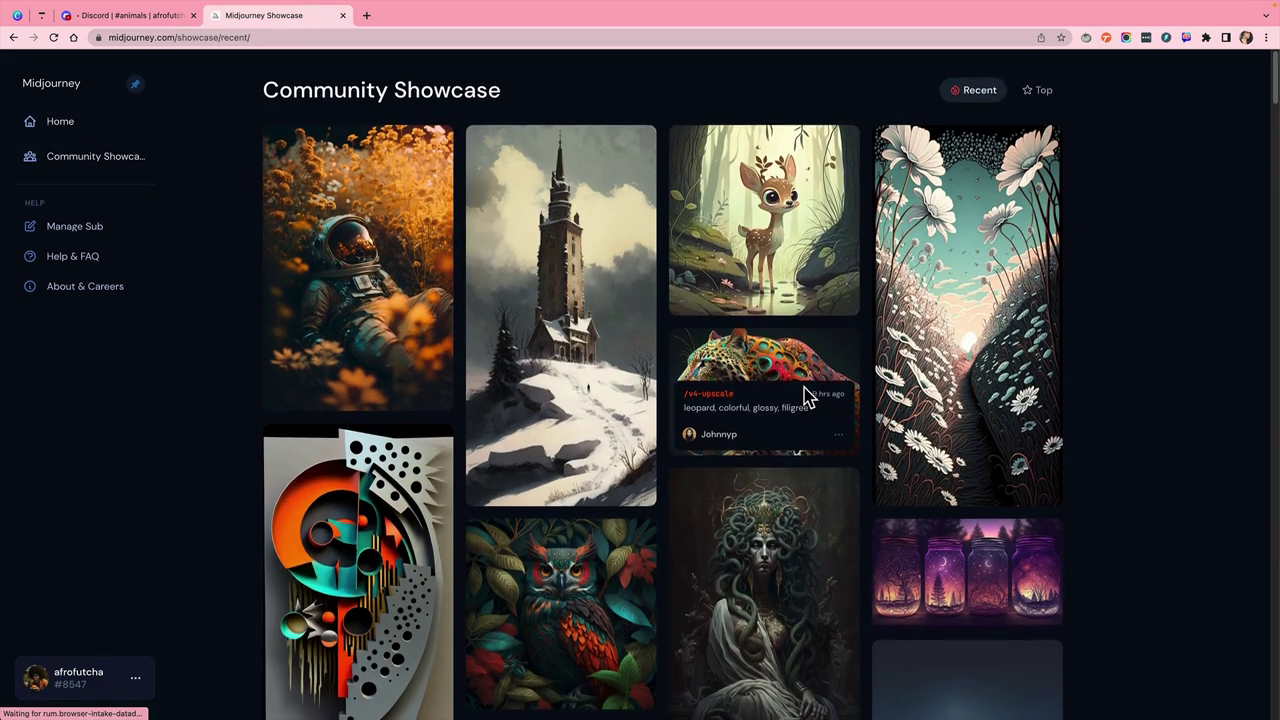
pyautogui.scroll(-5, 649, 389)
pyautogui.scroll(3, 647, 389)
pyautogui.scroll(3, 560, 320)
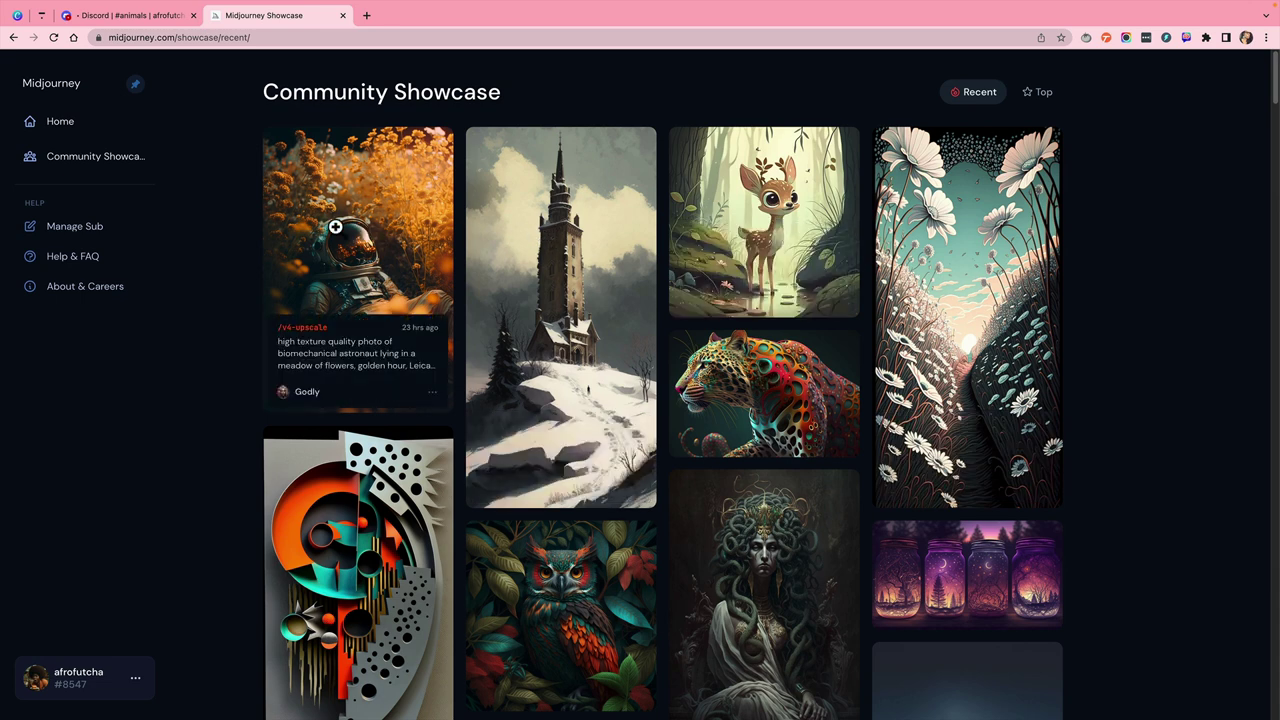
# View the Manage Sub plans under monthly billing: Basic $10, Standard $30, Pro $60
pyautogui.click(80, 230)
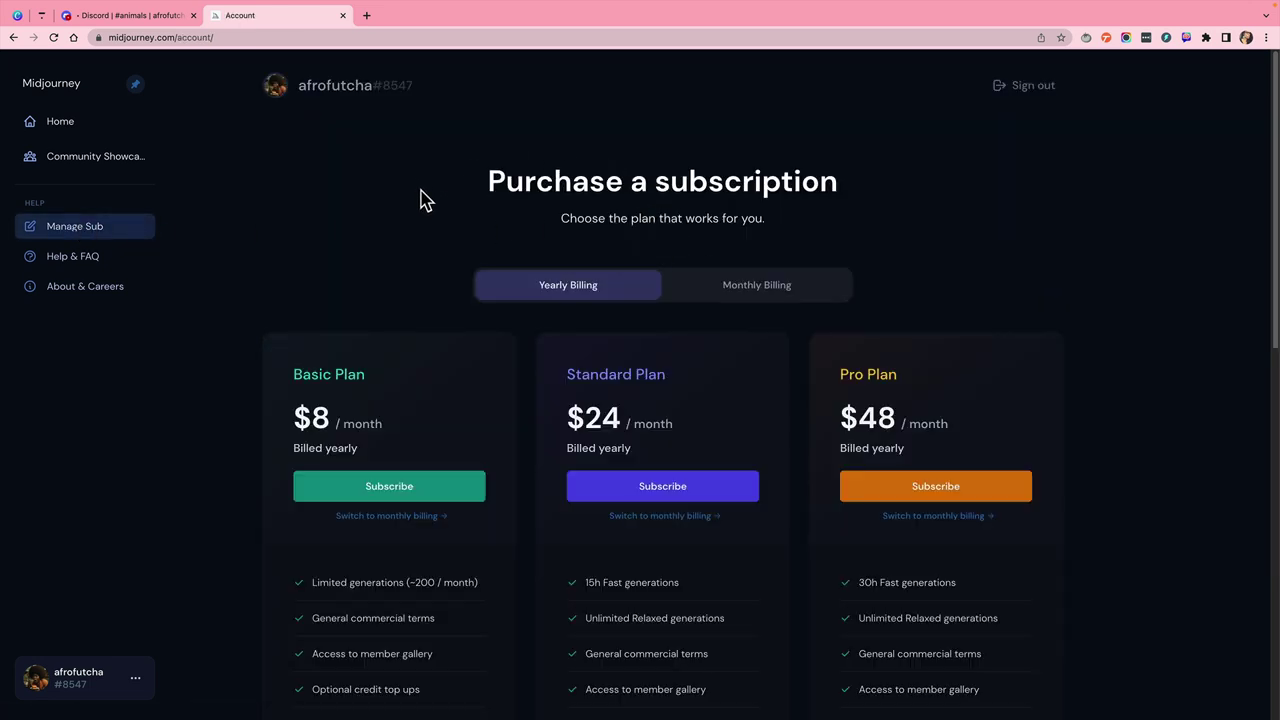
pyautogui.scroll(-2, 449, 206)
pyautogui.scroll(2, 449, 206)
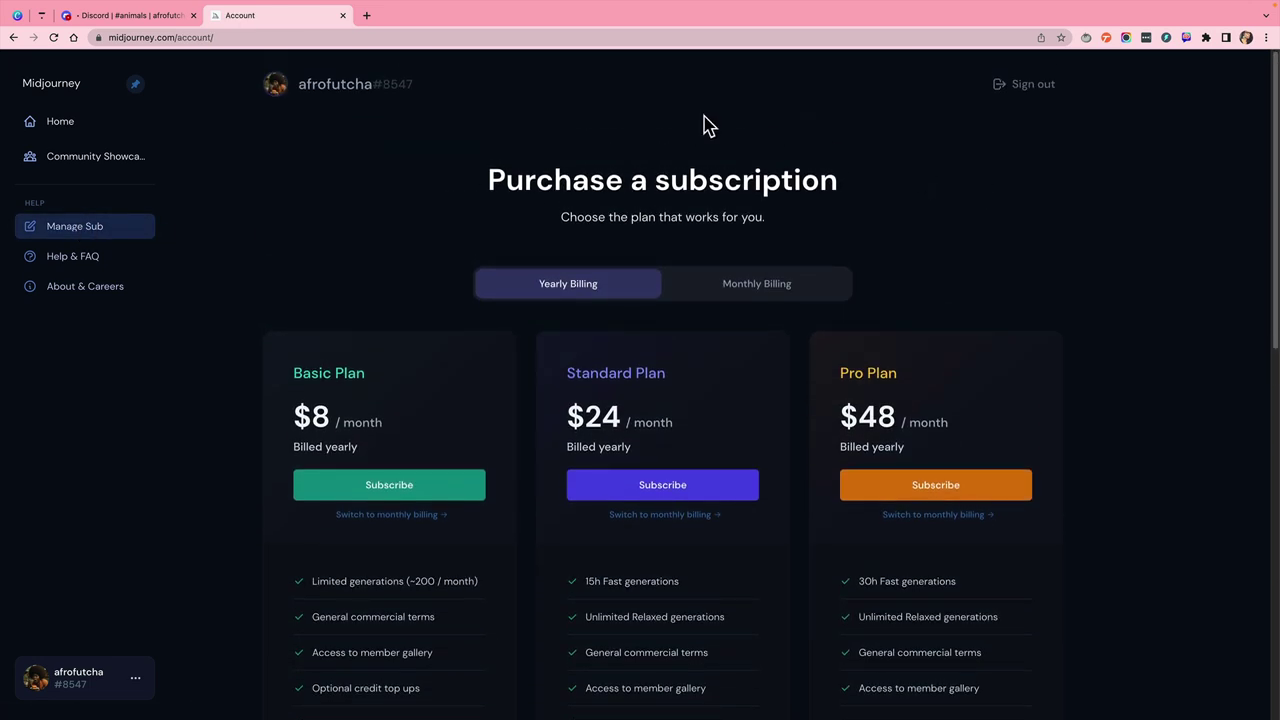
pyautogui.click(760, 289)
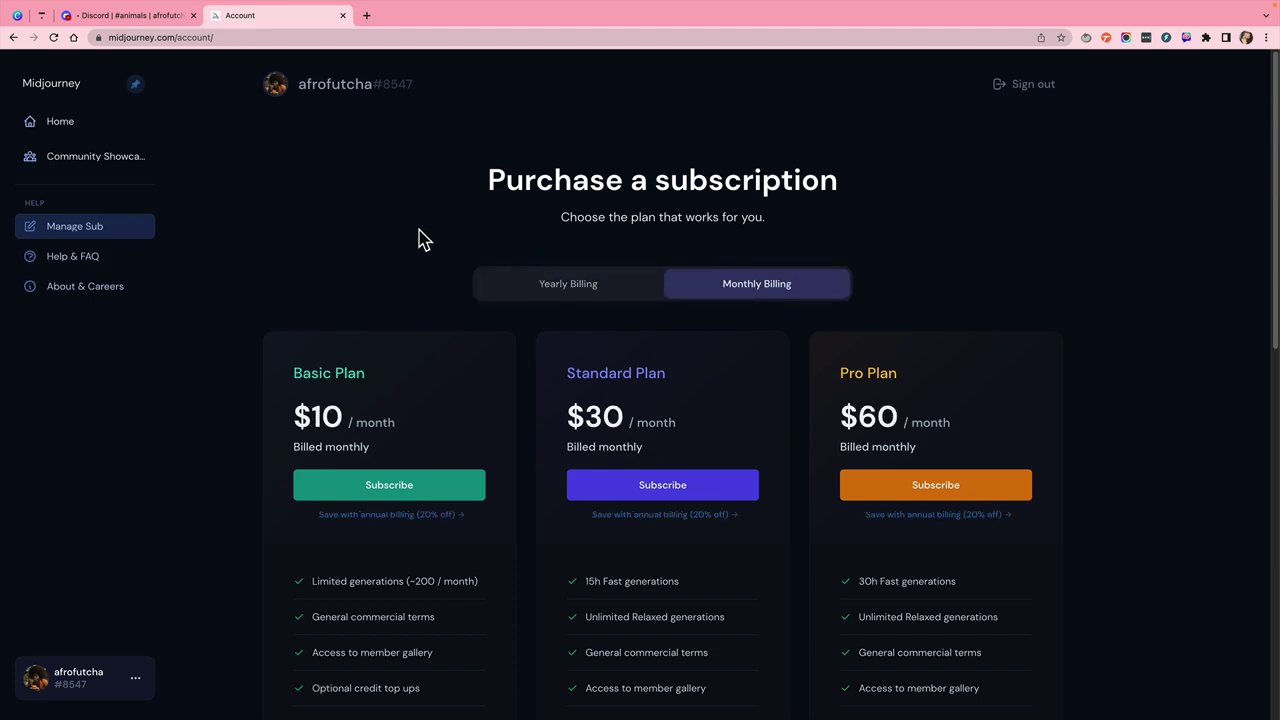
pyautogui.scroll(-2, 420, 238)
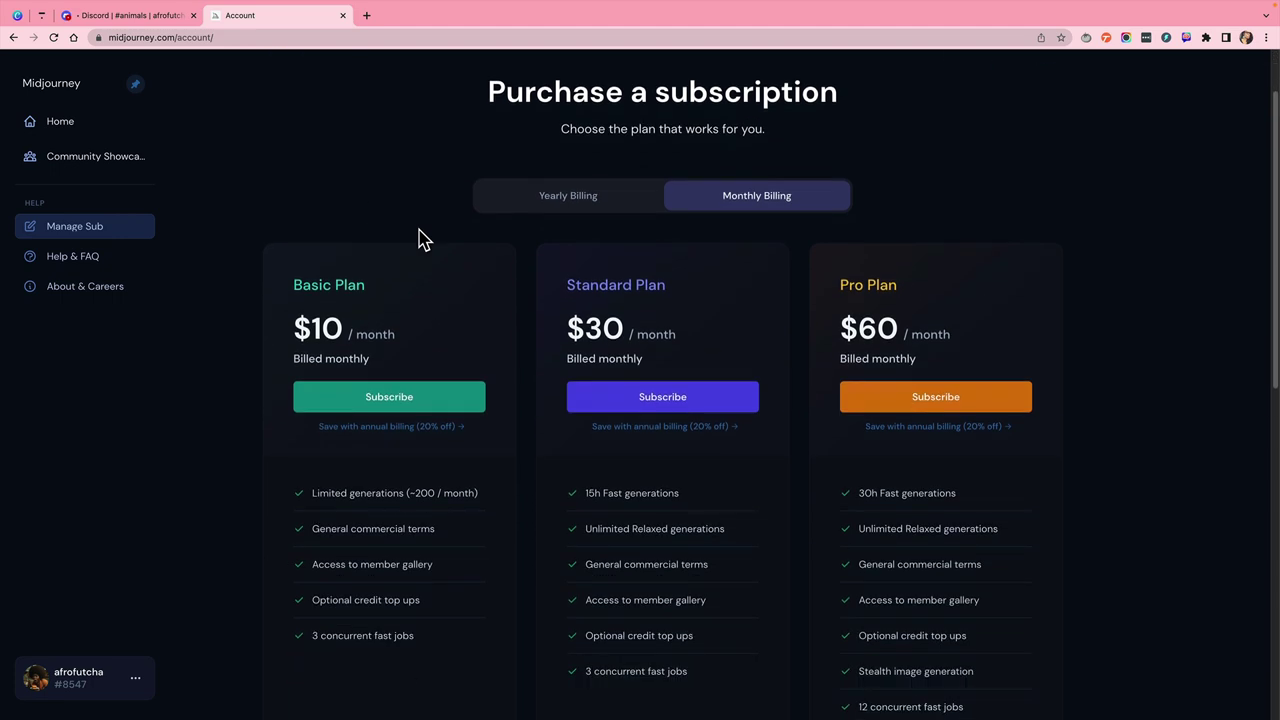
pyautogui.scroll(-1, 401, 190)
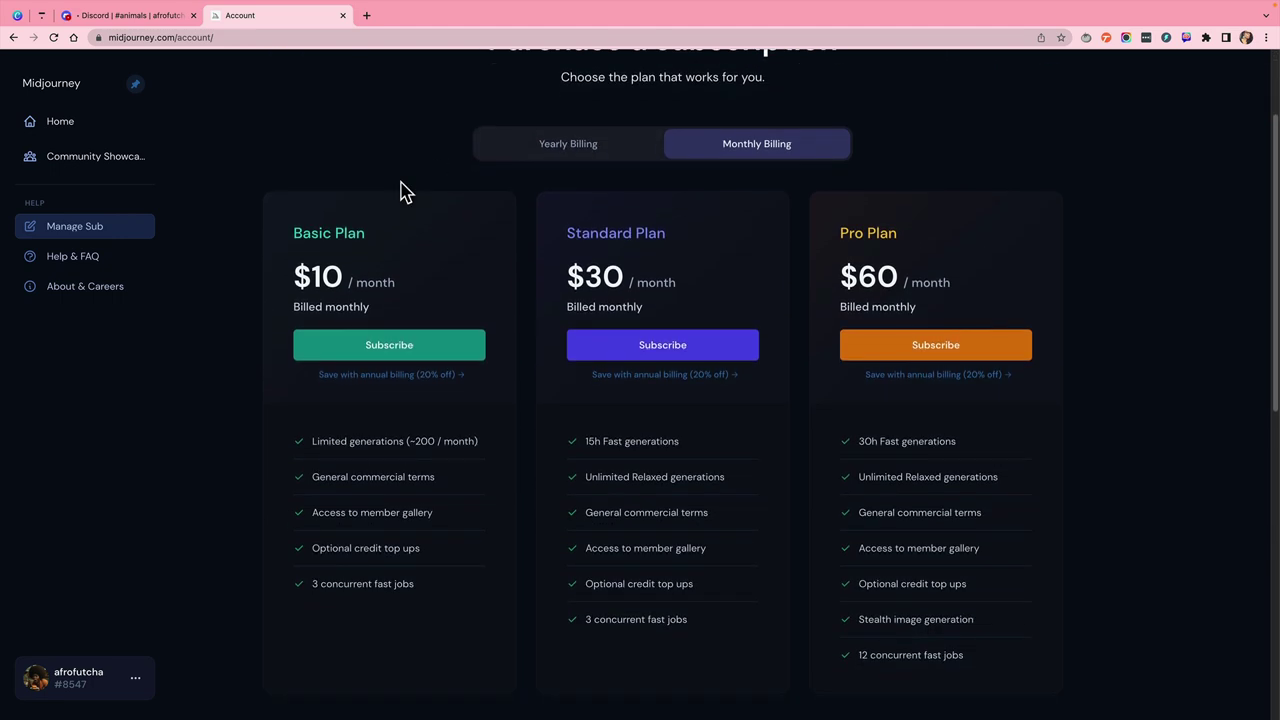
pyautogui.scroll(-2, 385, 305)
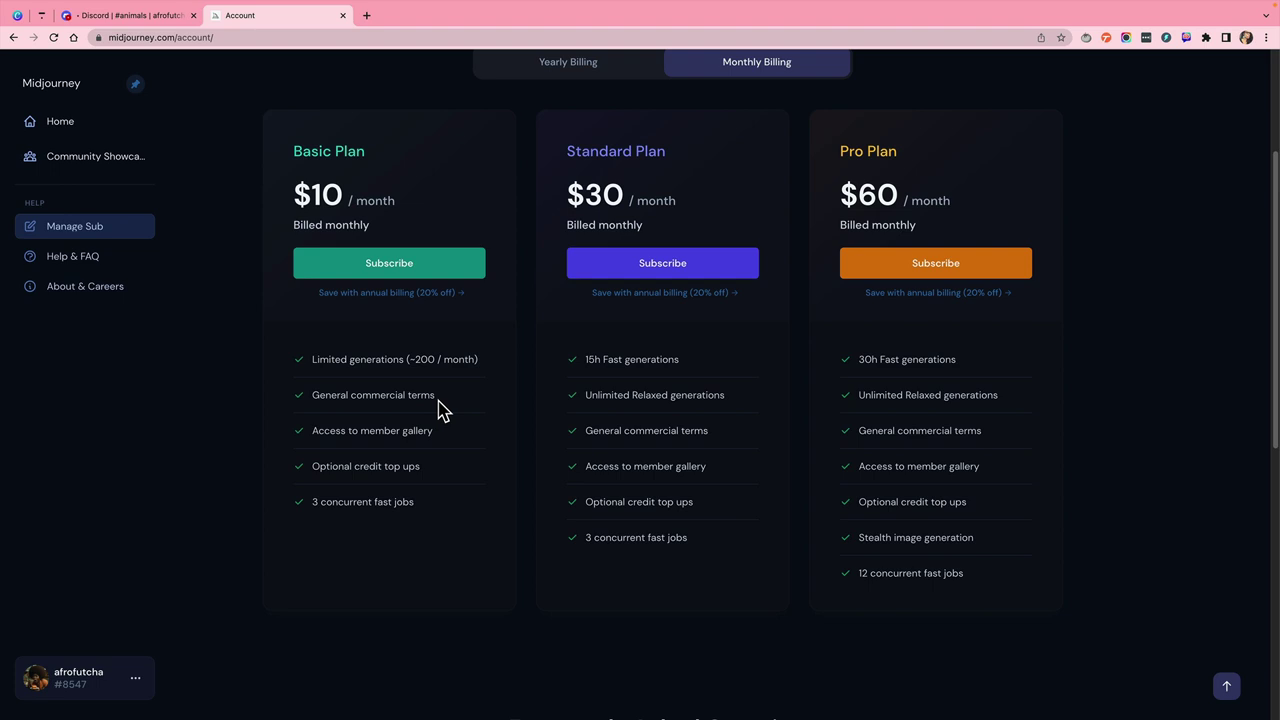
pyautogui.scroll(2, 438, 415)
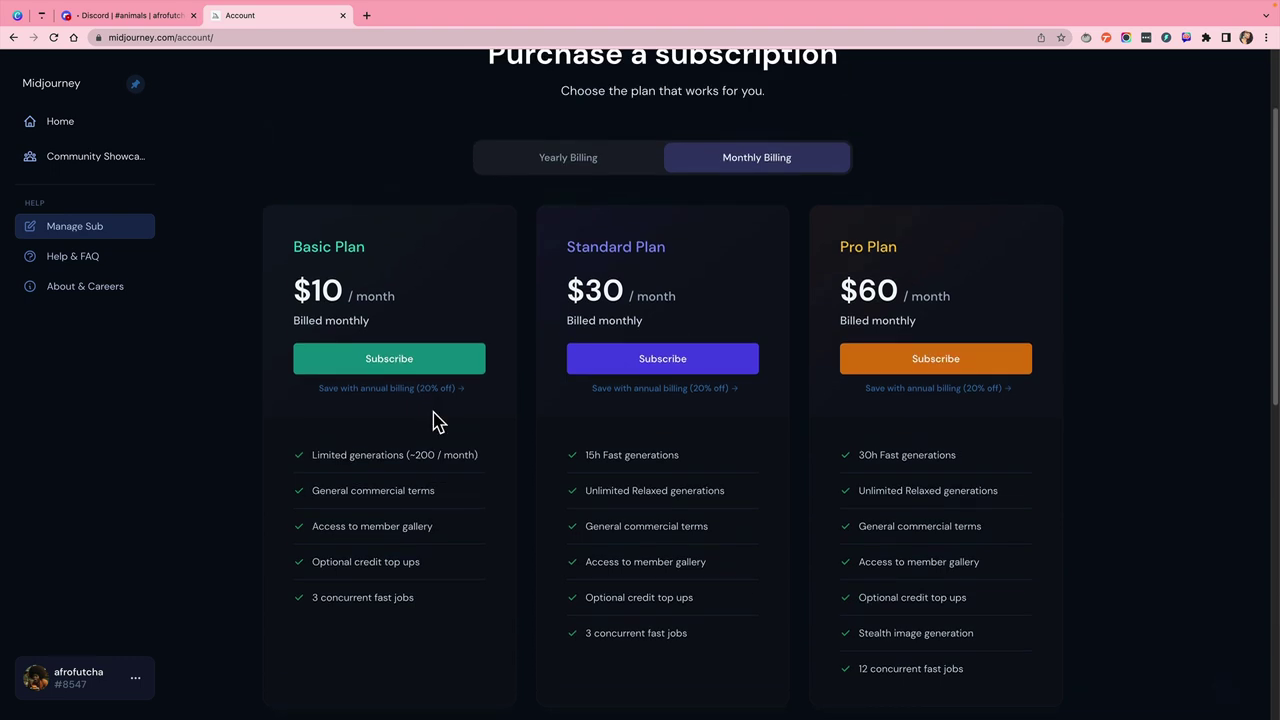
pyautogui.scroll(-1, 434, 440)
pyautogui.scroll(-1, 400, 420)
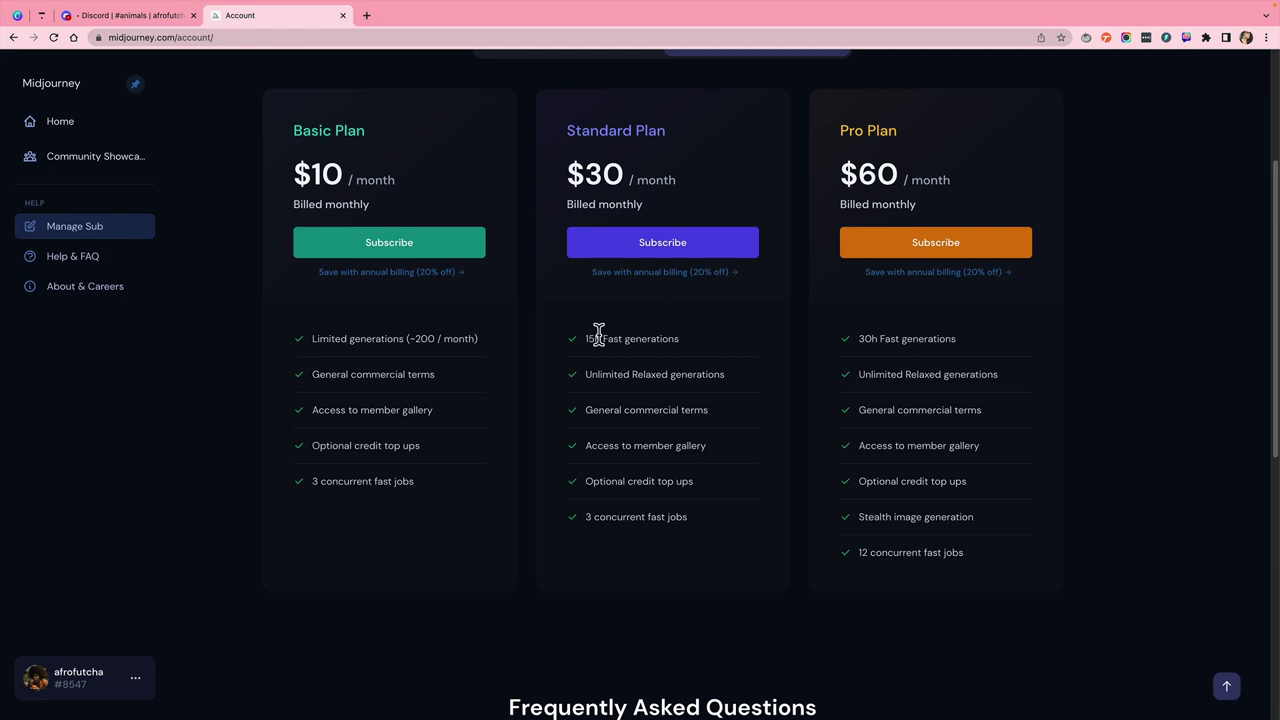
# Highlight Standard's 15h Fast generations line, then return to Discord's #animals /info reply
pyautogui.moveTo(586, 339); pyautogui.dragTo(688, 347)
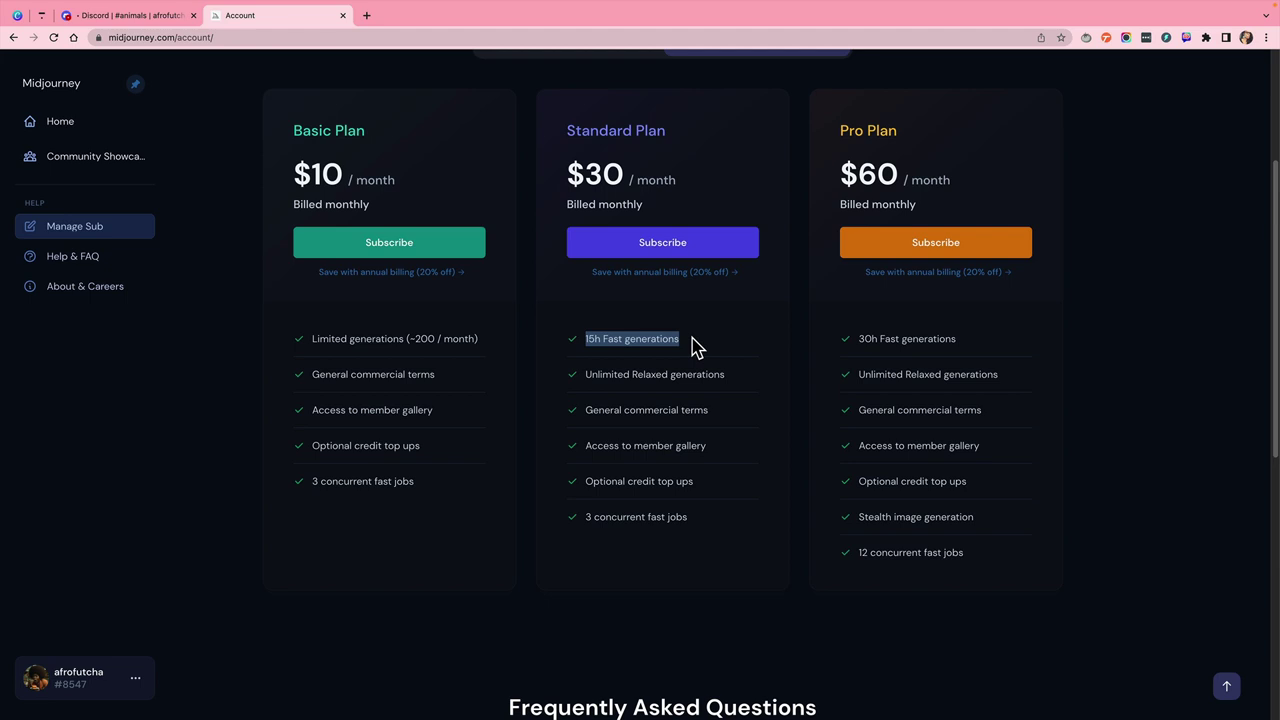
pyautogui.click(627, 373)
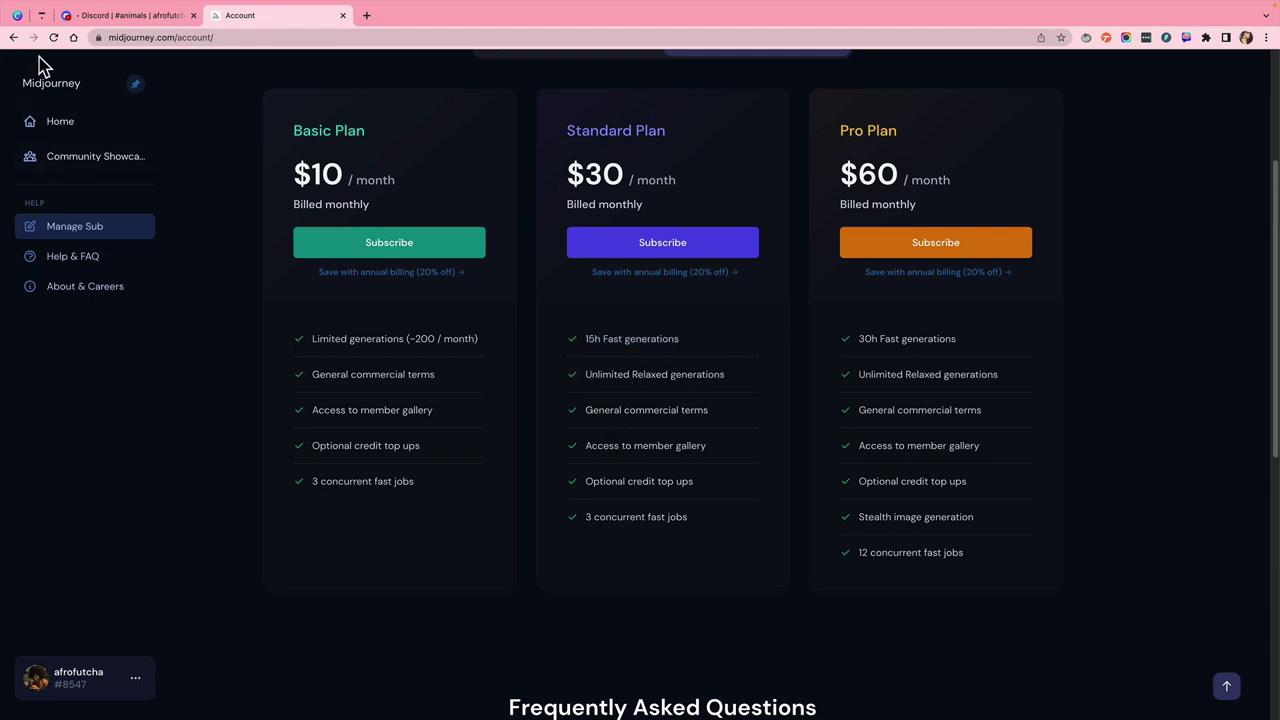
pyautogui.click(118, 16)
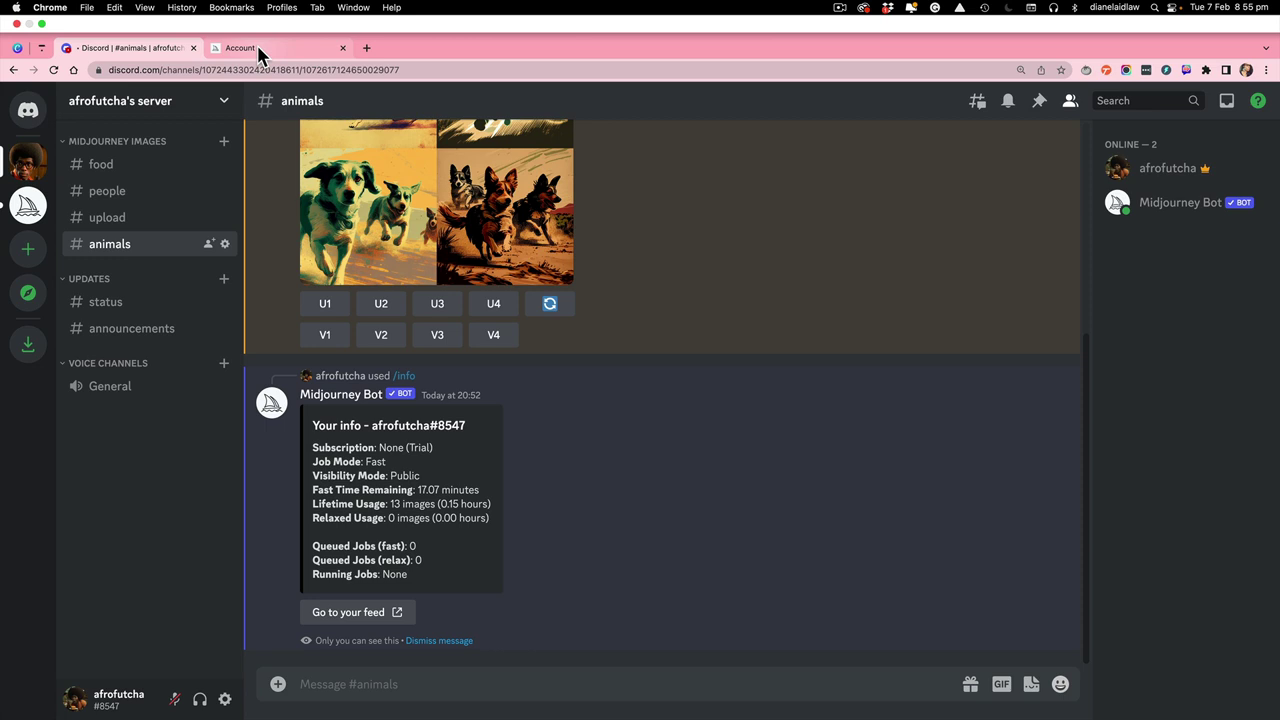
# Switch back to the Midjourney Account tab with the monthly plan comparison
pyautogui.click(258, 48)
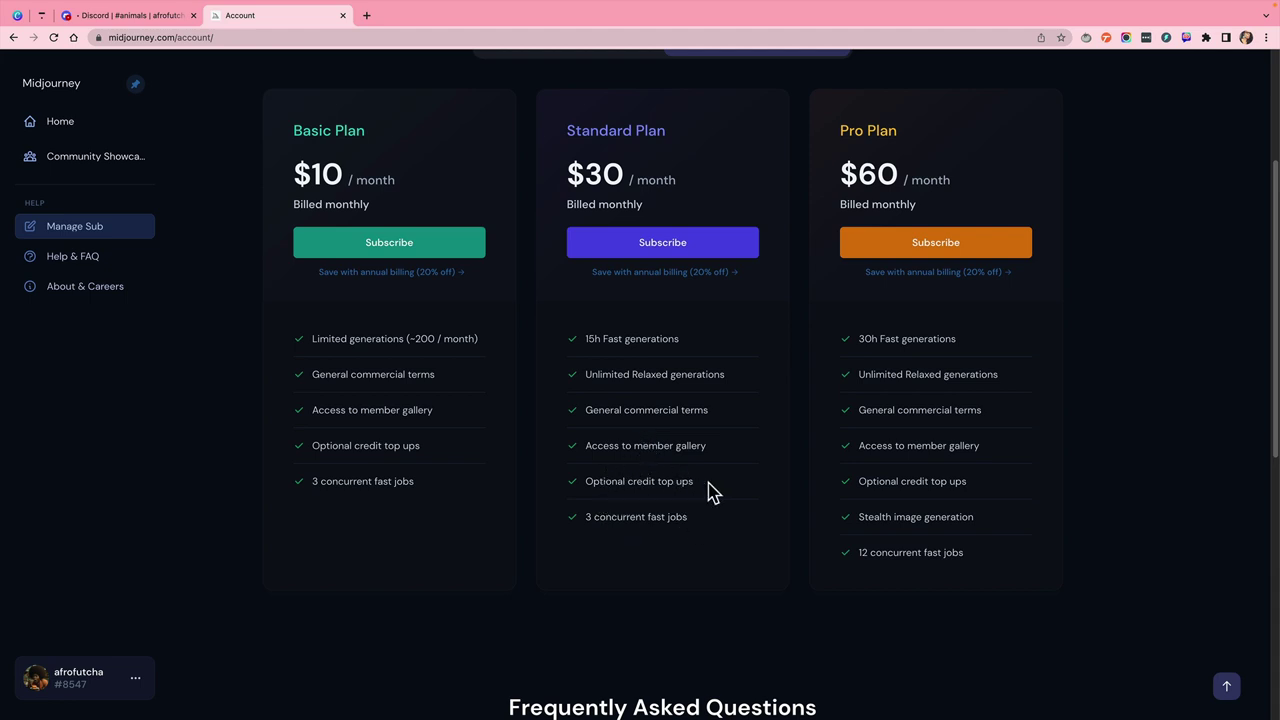
pyautogui.scroll(-1, 713, 490)
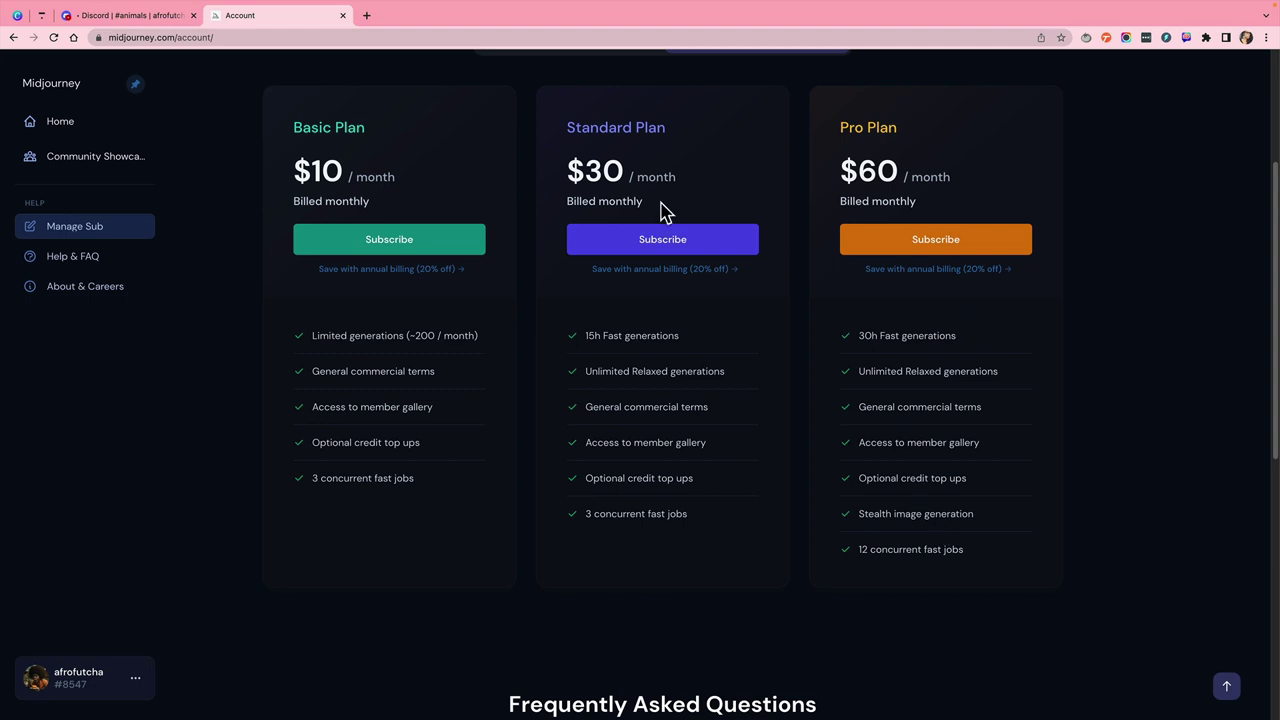
# Scroll through Community Showcase images such as the snowy tower, owl and leopard
pyautogui.click(81, 171)
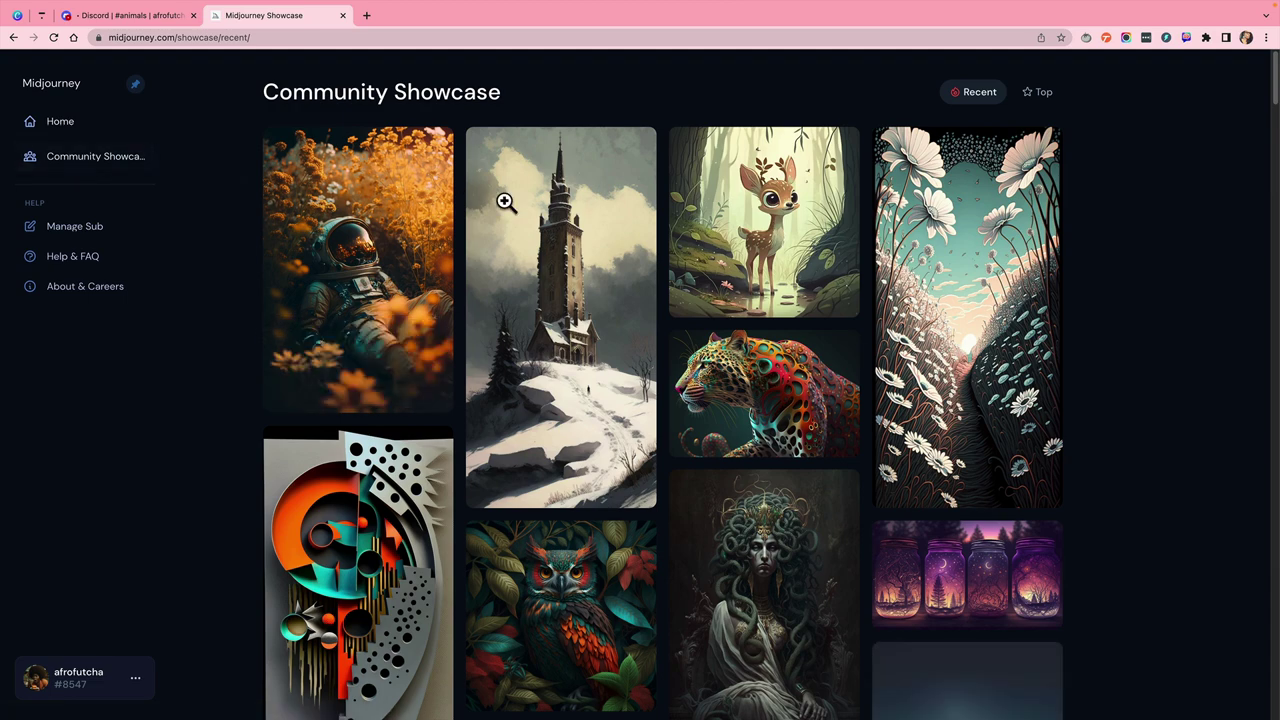
pyautogui.scroll(-2, 615, 294)
pyautogui.scroll(-5, 590, 292)
pyautogui.scroll(5, 572, 292)
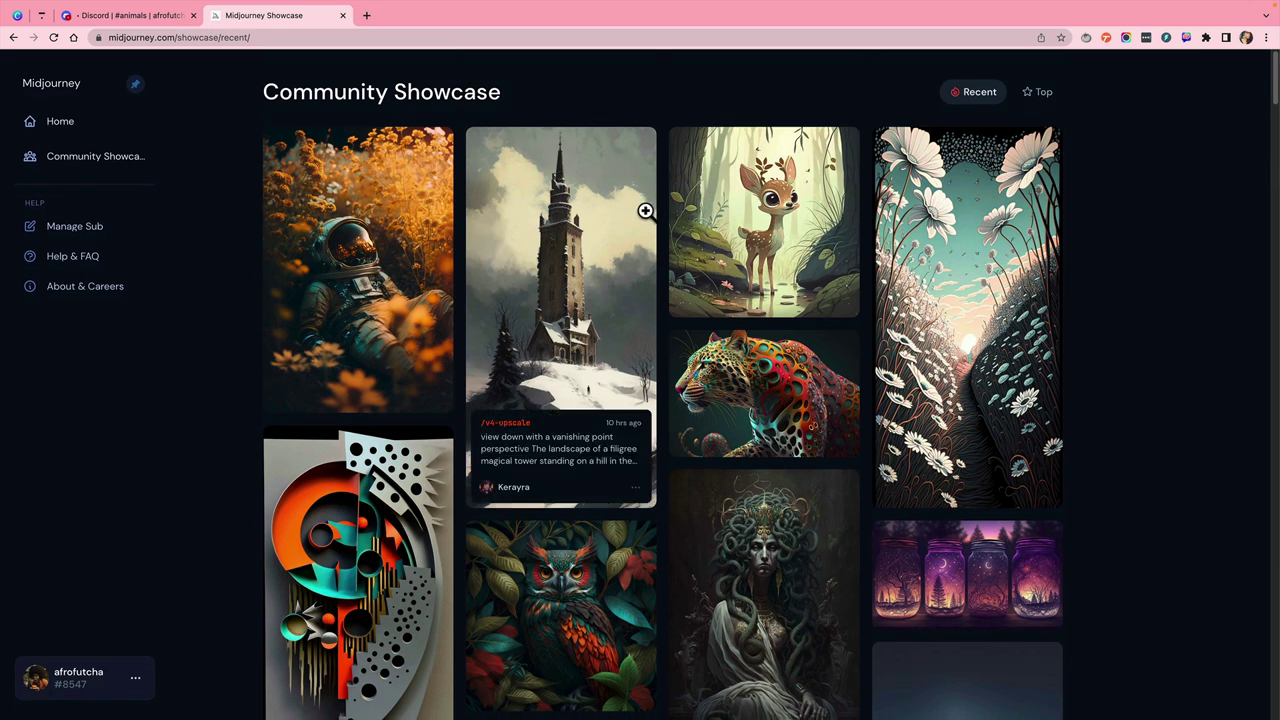
pyautogui.scroll(-3, 585, 236)
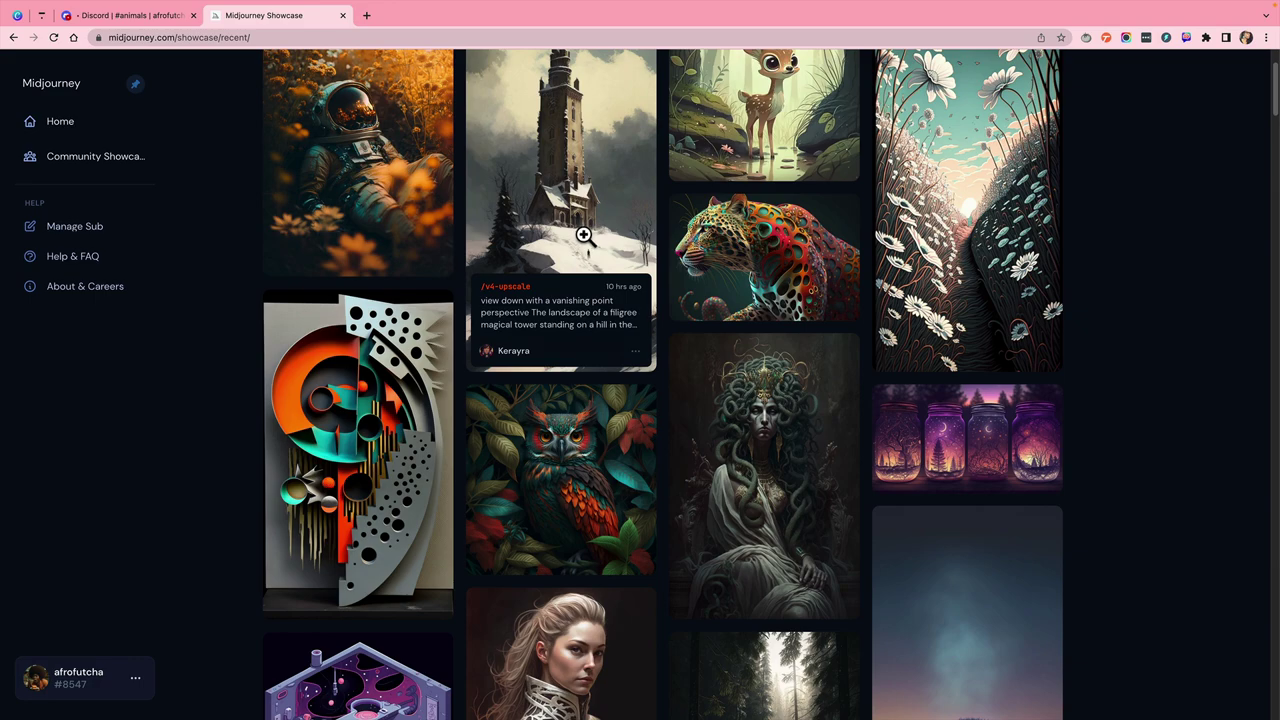
pyautogui.scroll(-4, 583, 236)
pyautogui.scroll(-4, 565, 240)
pyautogui.scroll(1, 550, 243)
pyautogui.scroll(3, 549, 243)
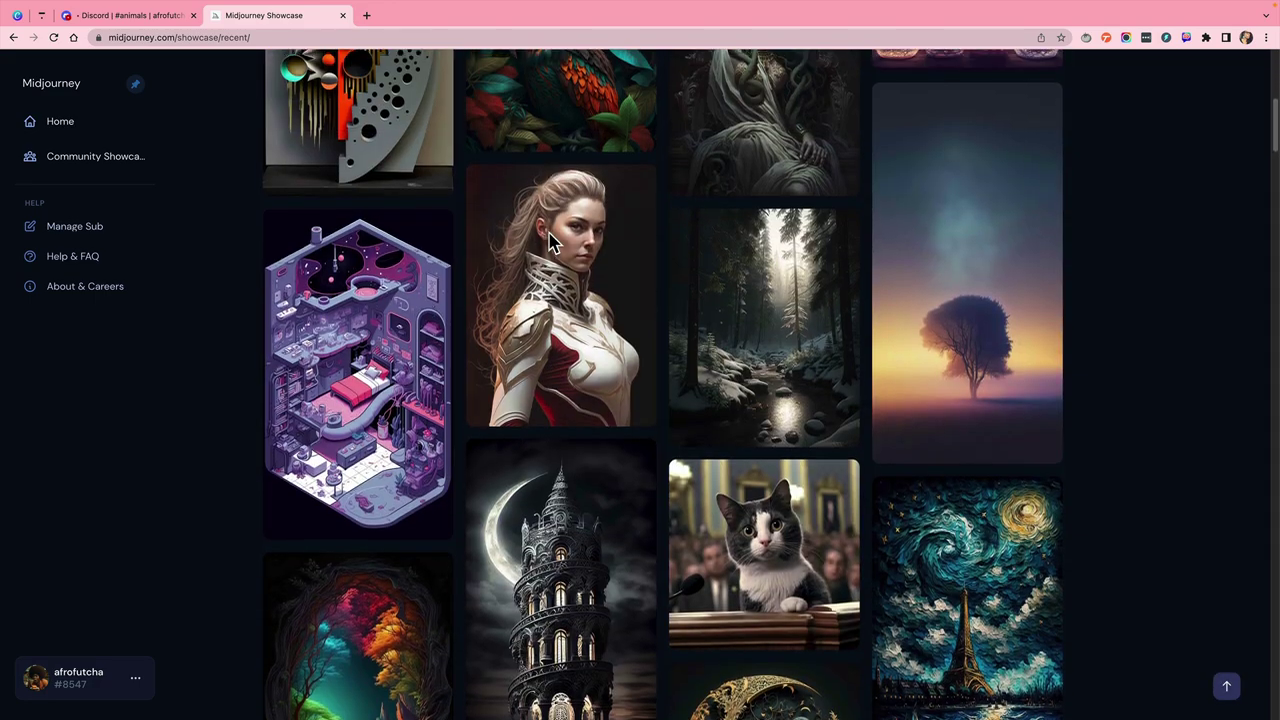
pyautogui.scroll(5, 549, 240)
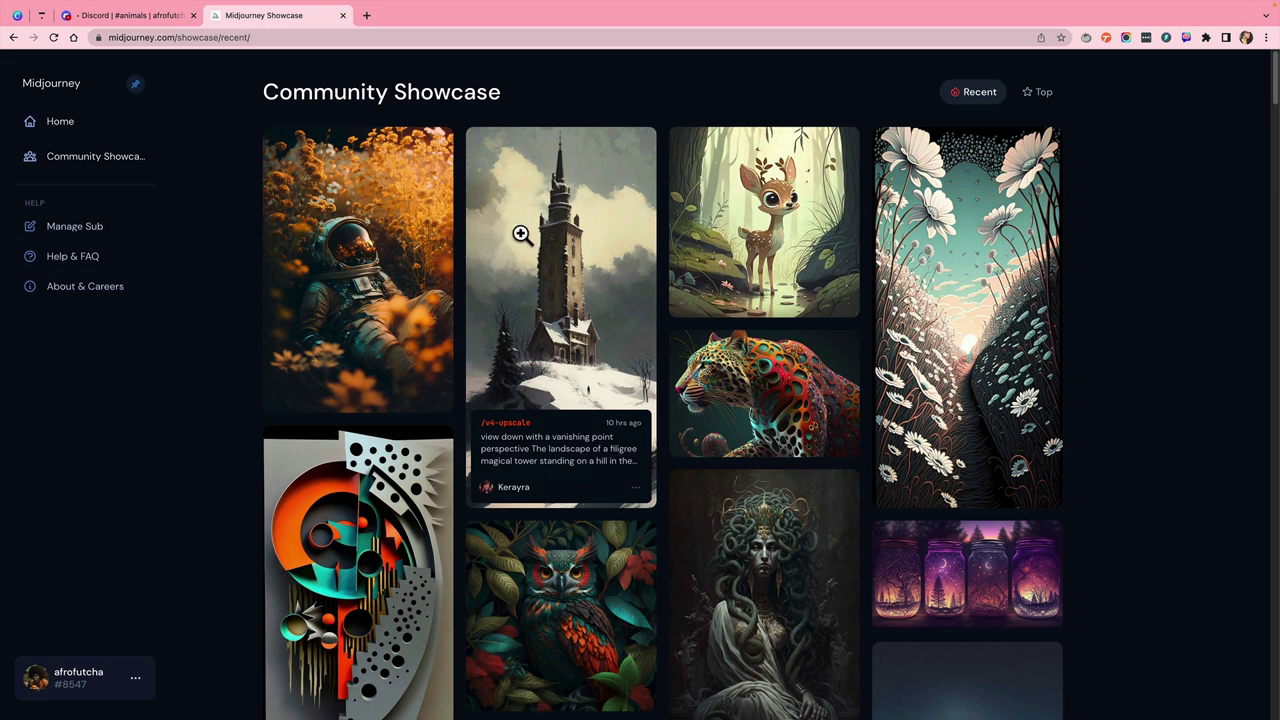
pyautogui.click(62, 124)
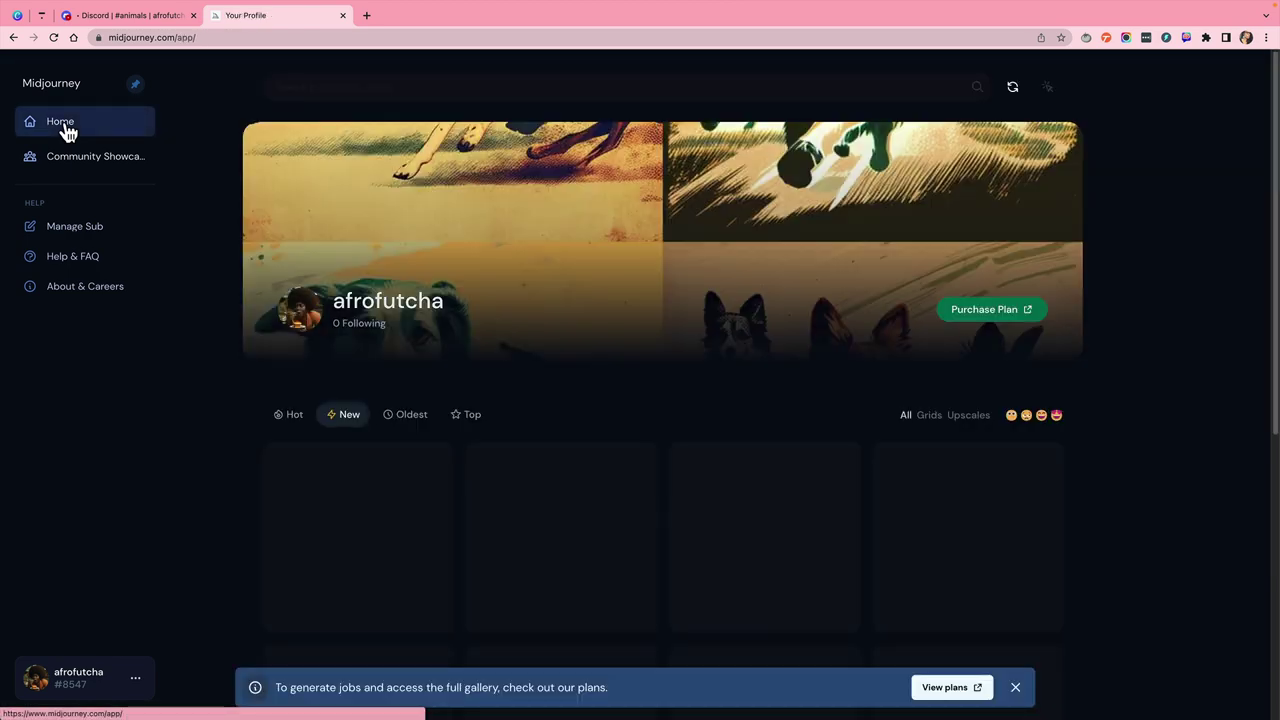
pyautogui.scroll(-1, 600, 300)
pyautogui.scroll(-2, 566, 285)
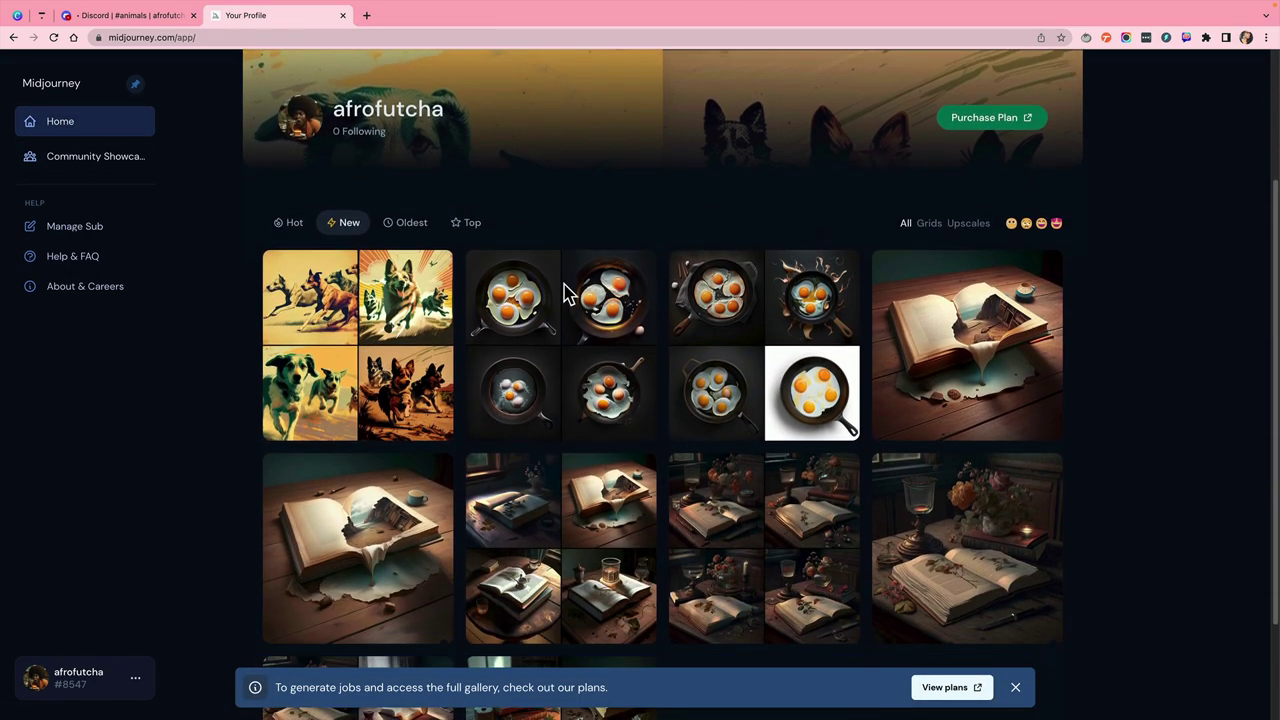
pyautogui.scroll(-2, 566, 290)
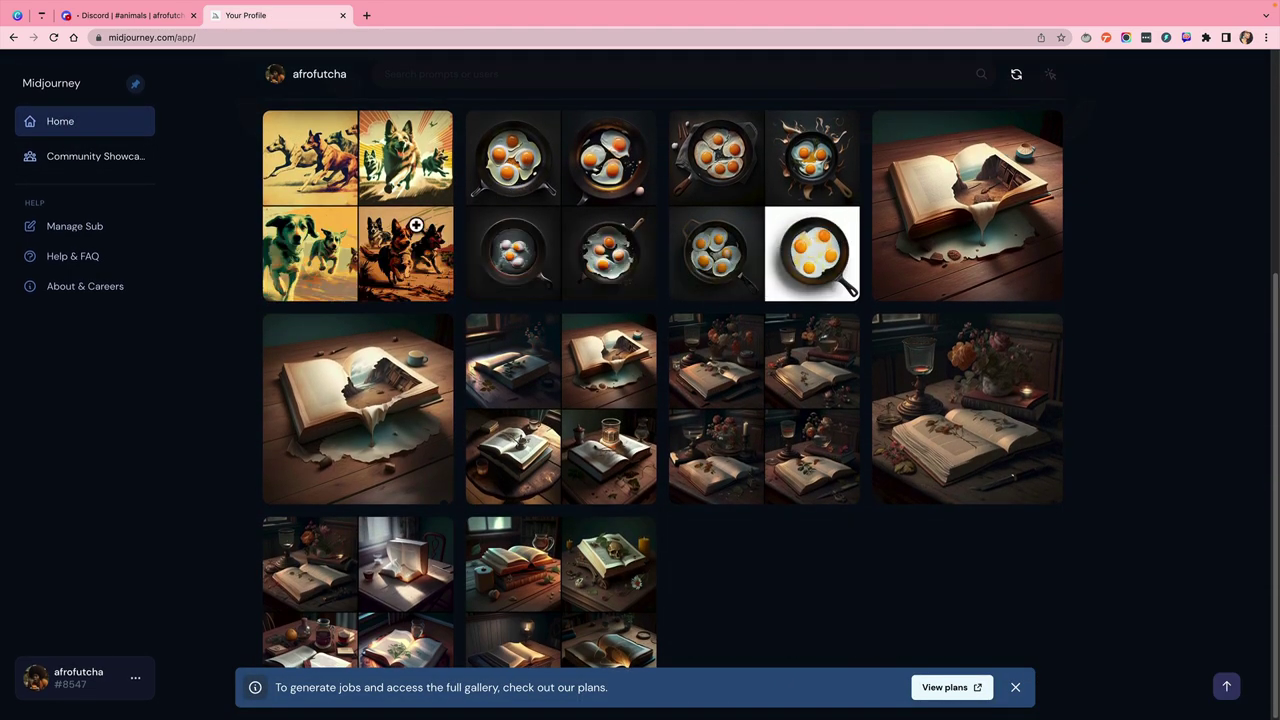
pyautogui.moveTo(358, 345)
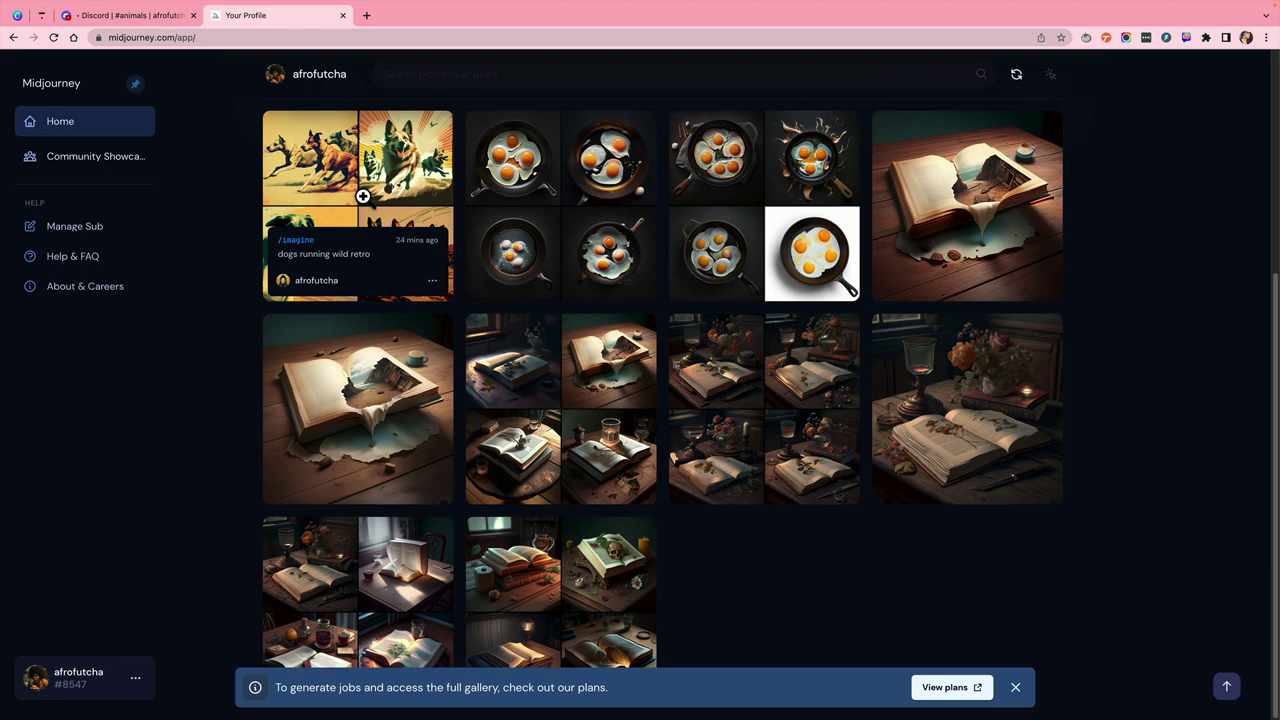
pyautogui.scroll(5, 750, 288)
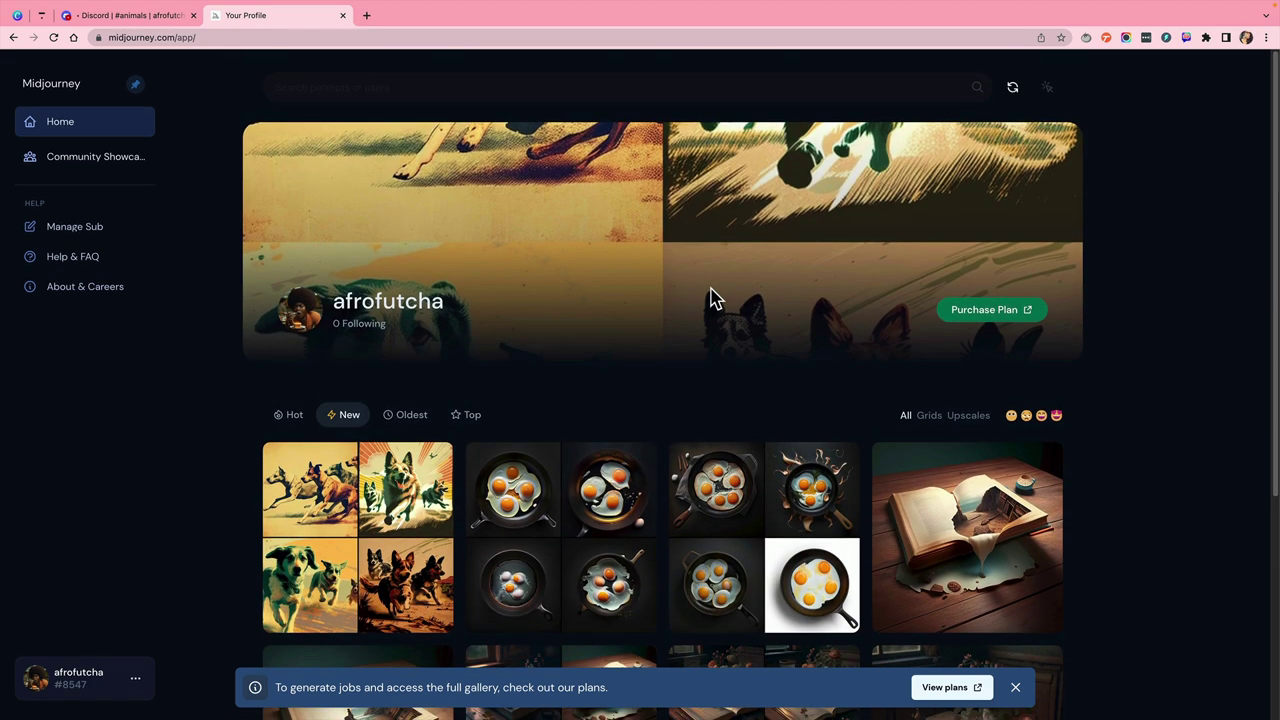
# On Purchase Plan, compare plan prices by toggling between Monthly and Yearly billing
pyautogui.click(91, 229)
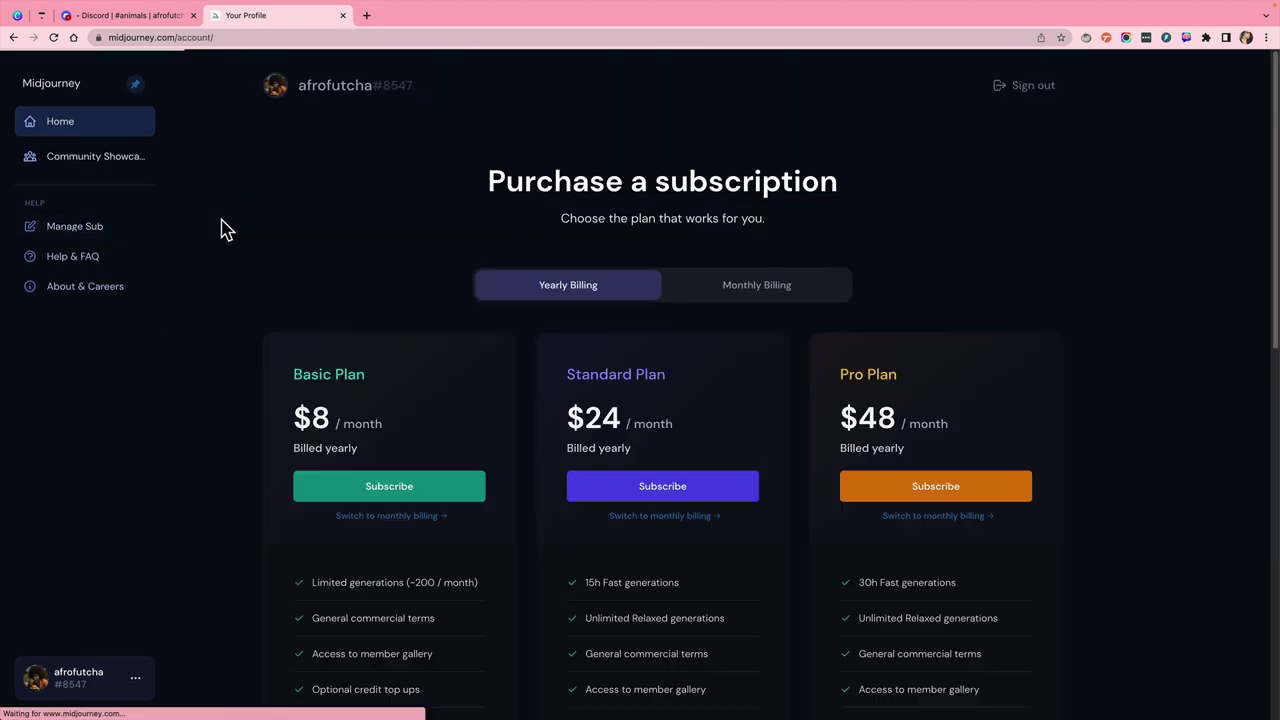
pyautogui.scroll(-1, 871, 525)
pyautogui.scroll(-3, 930, 525)
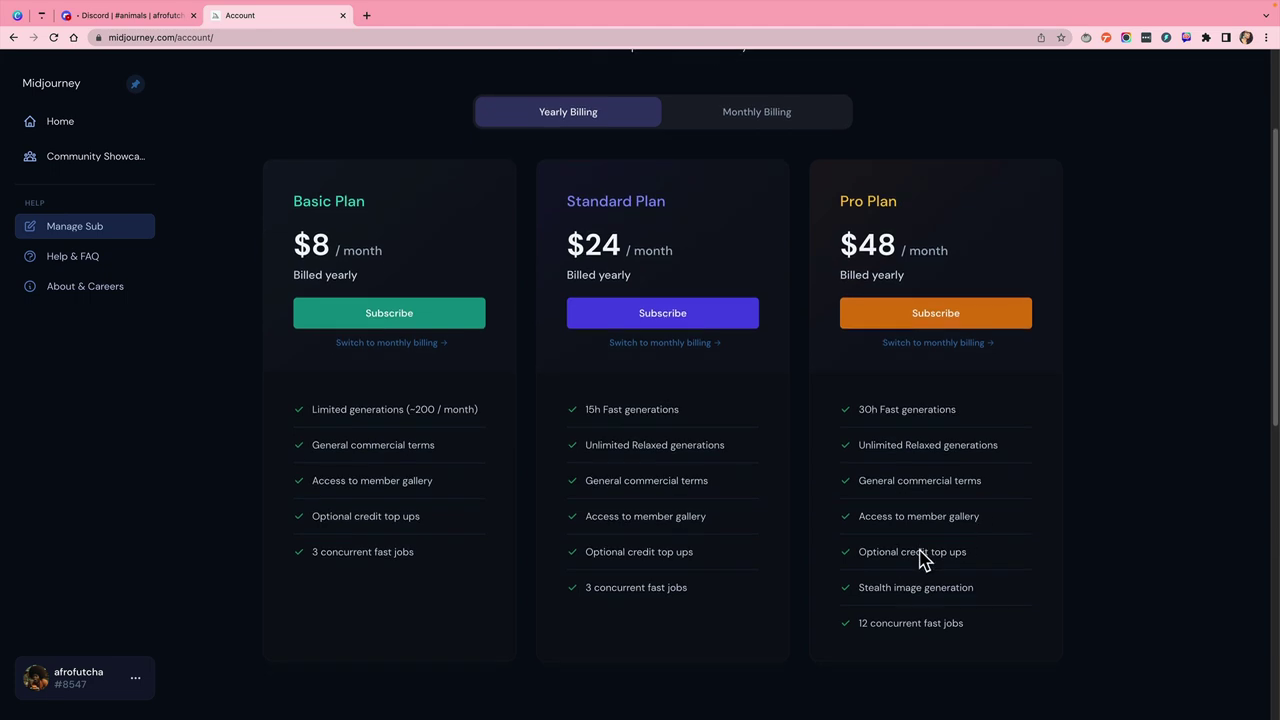
pyautogui.scroll(-1, 900, 560)
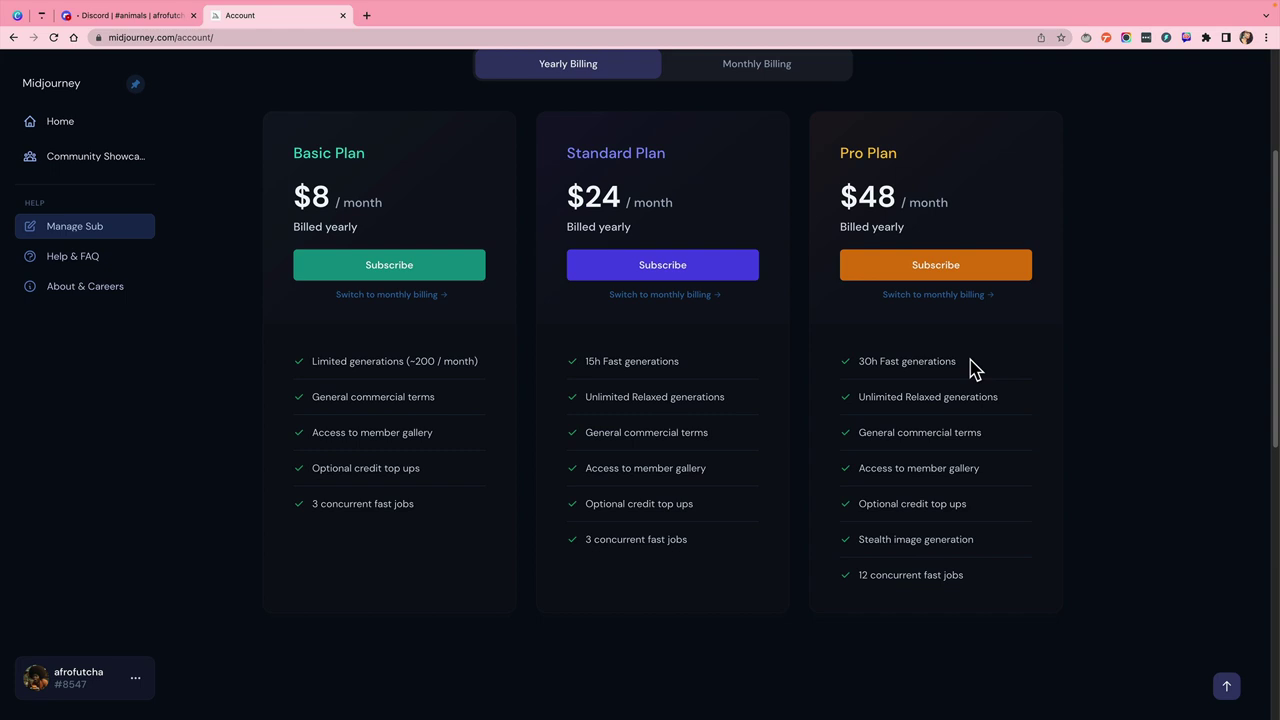
pyautogui.scroll(3, 600, 406)
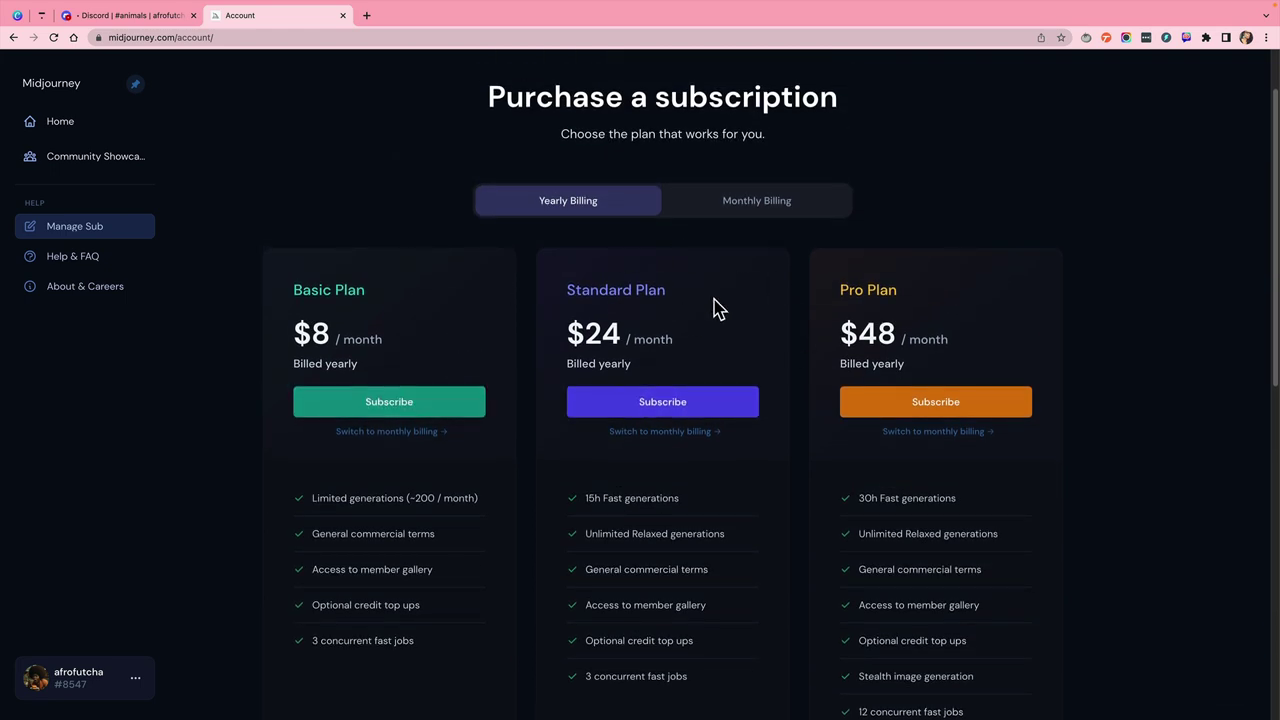
pyautogui.click(758, 207)
pyautogui.click(588, 214)
# Toggle repeatedly between monthly and yearly billing to compare plan prices
pyautogui.click(708, 212)
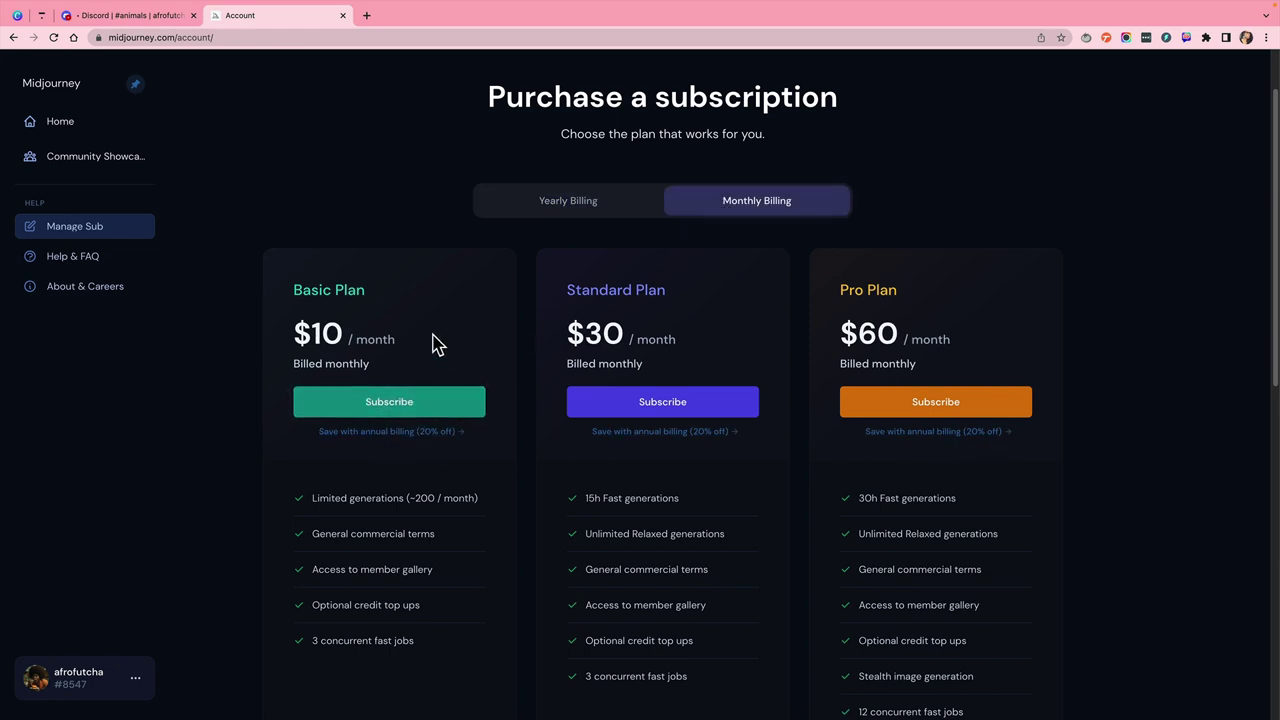
pyautogui.click(574, 214)
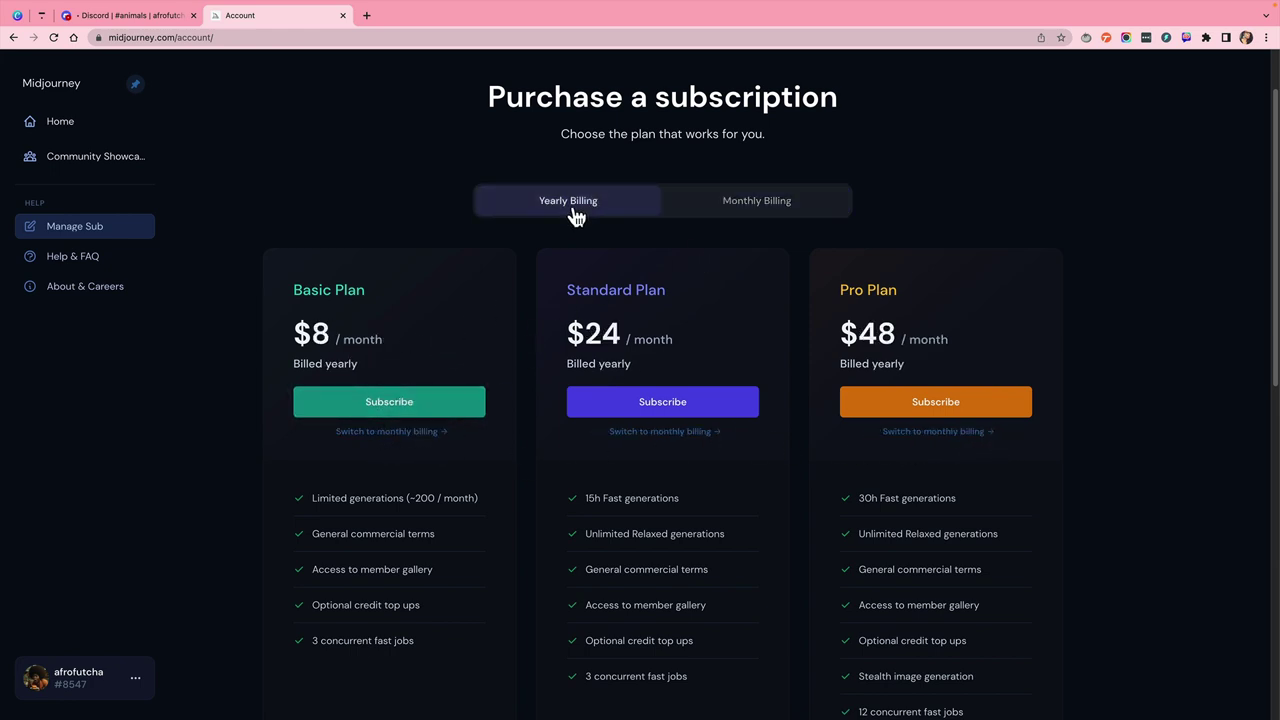
pyautogui.click(790, 222)
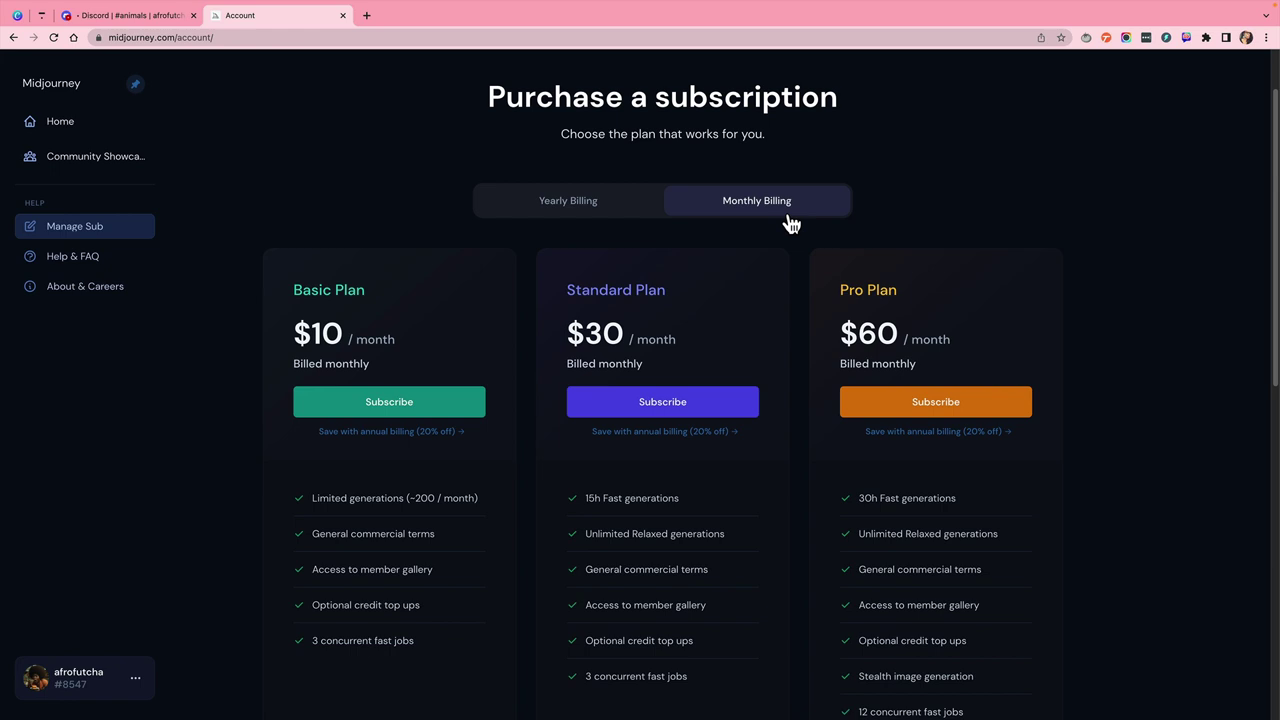
pyautogui.click(552, 212)
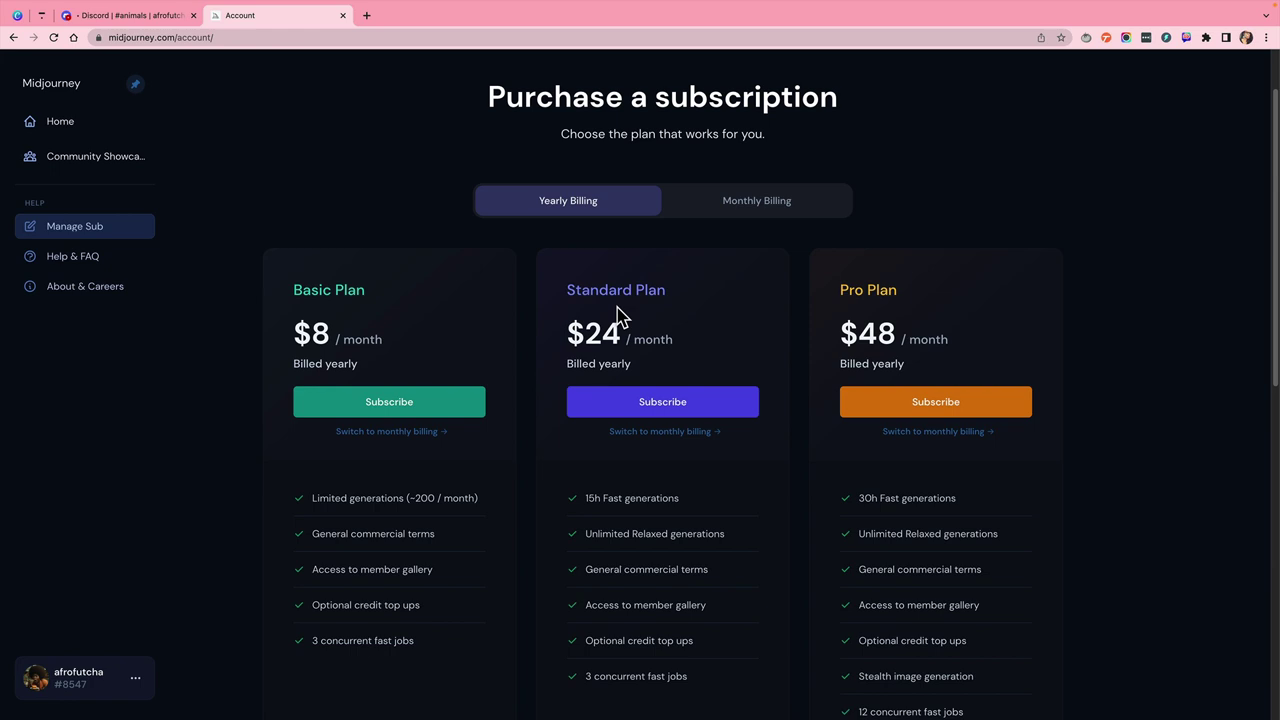
# Review Standard's Unlimited Relaxed generations, then subscribe to the Basic $10 monthly plan
pyautogui.scroll(-1, 690, 340)
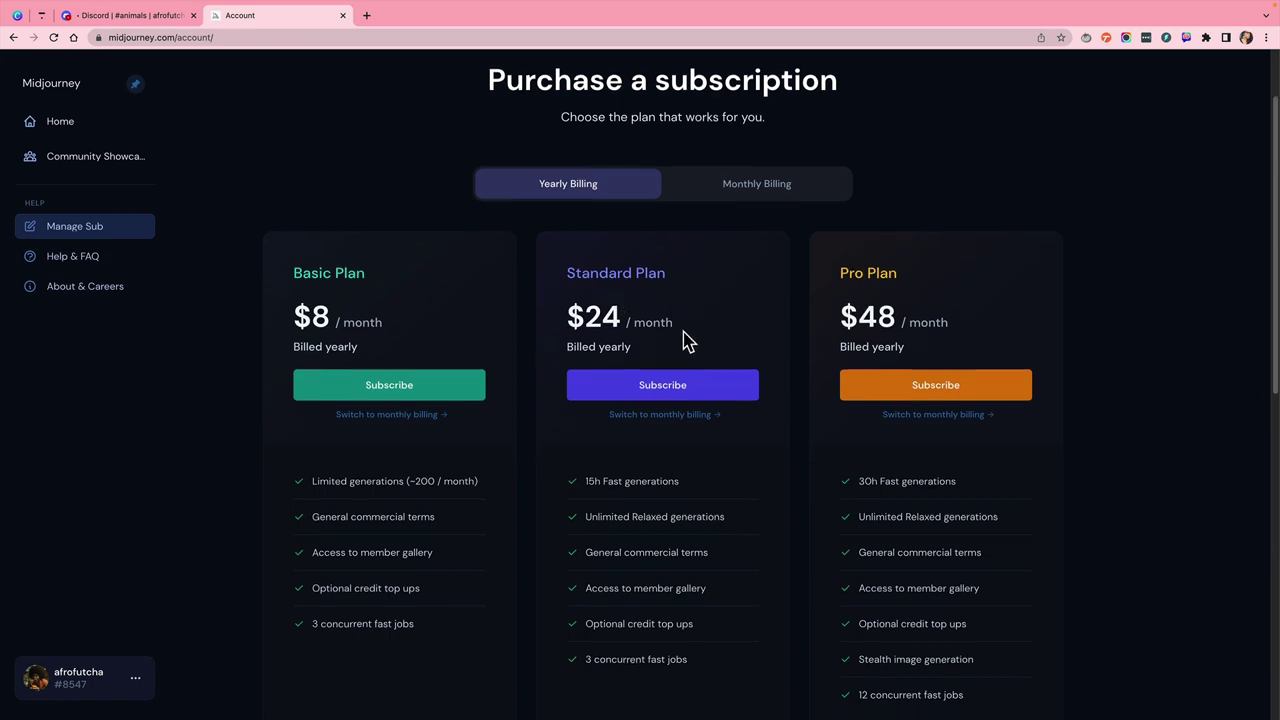
pyautogui.scroll(-1, 743, 309)
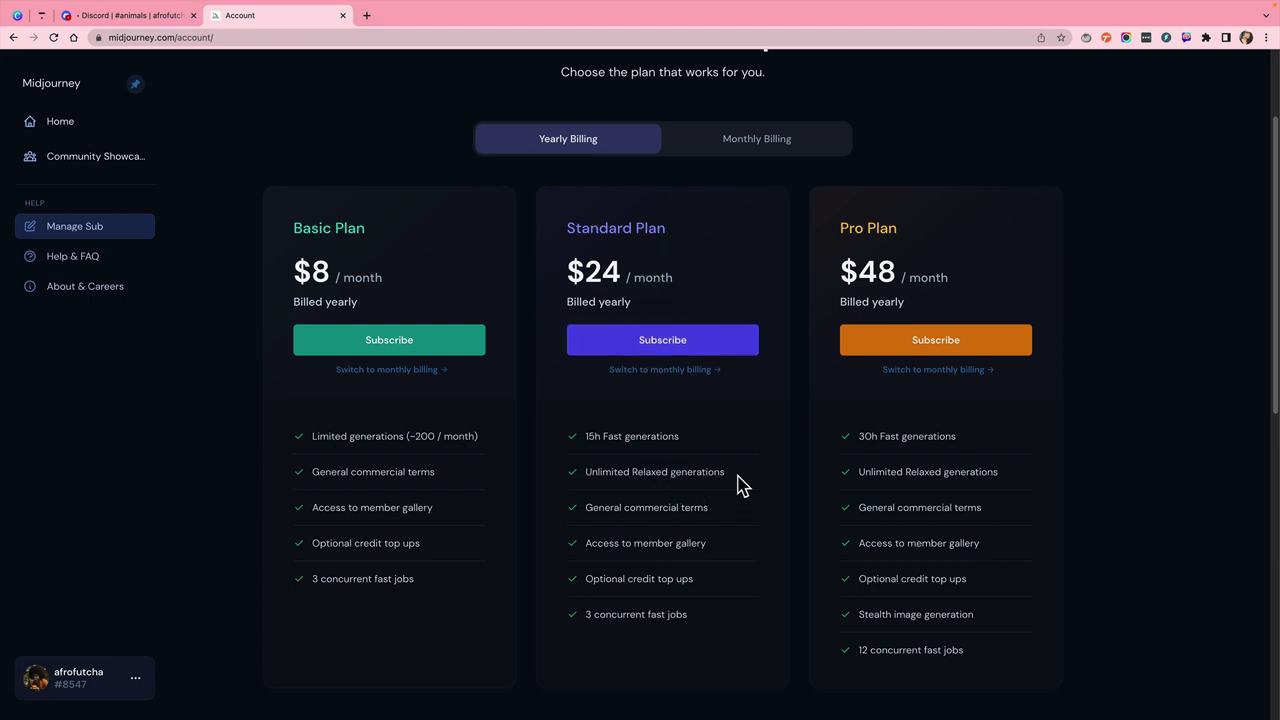
pyautogui.moveTo(725, 472); pyautogui.dragTo(586, 476)
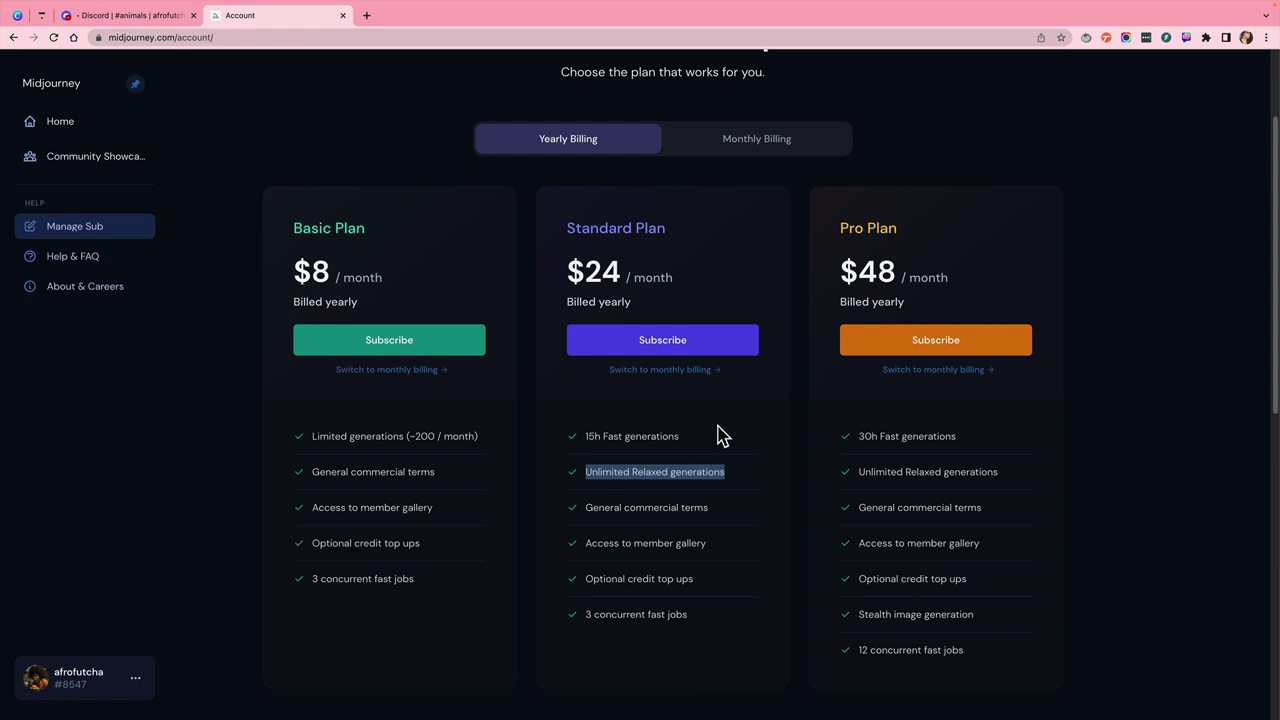
pyautogui.scroll(1, 735, 431)
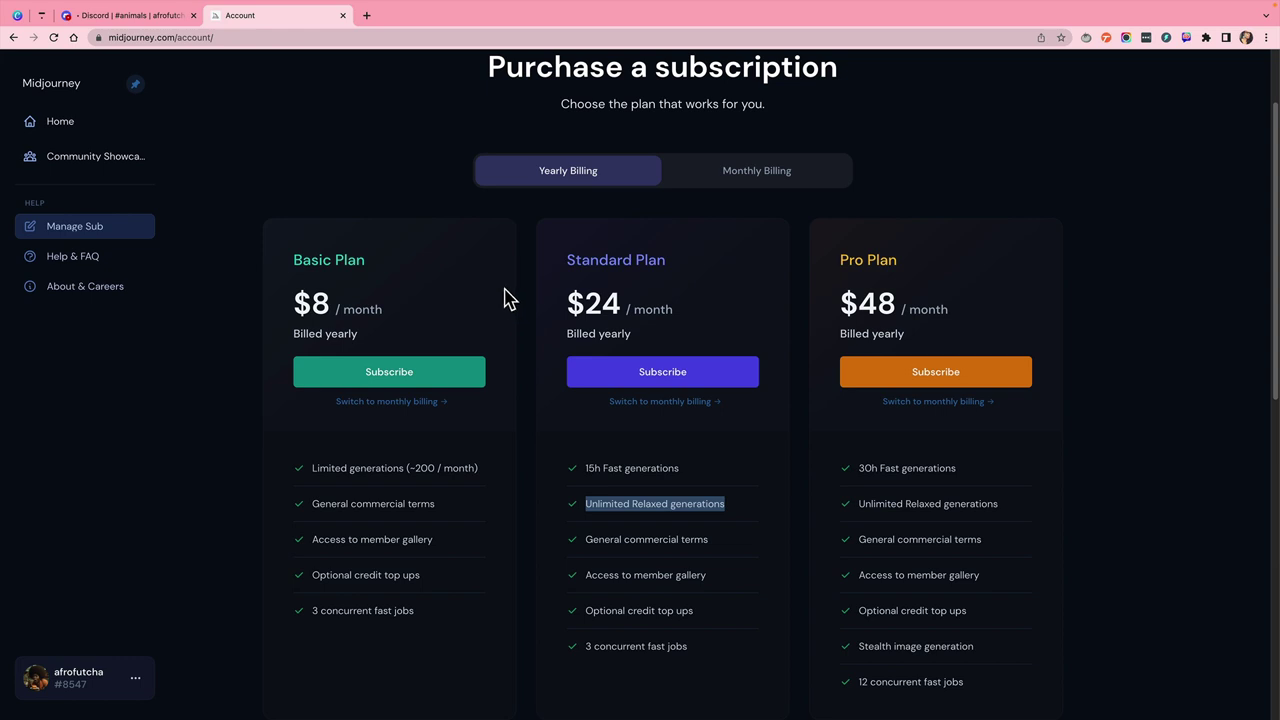
pyautogui.click(397, 371)
# Complete the Basic plan checkout and bring up Buy more Fast hours ($4 per hour)
pyautogui.click(403, 376)
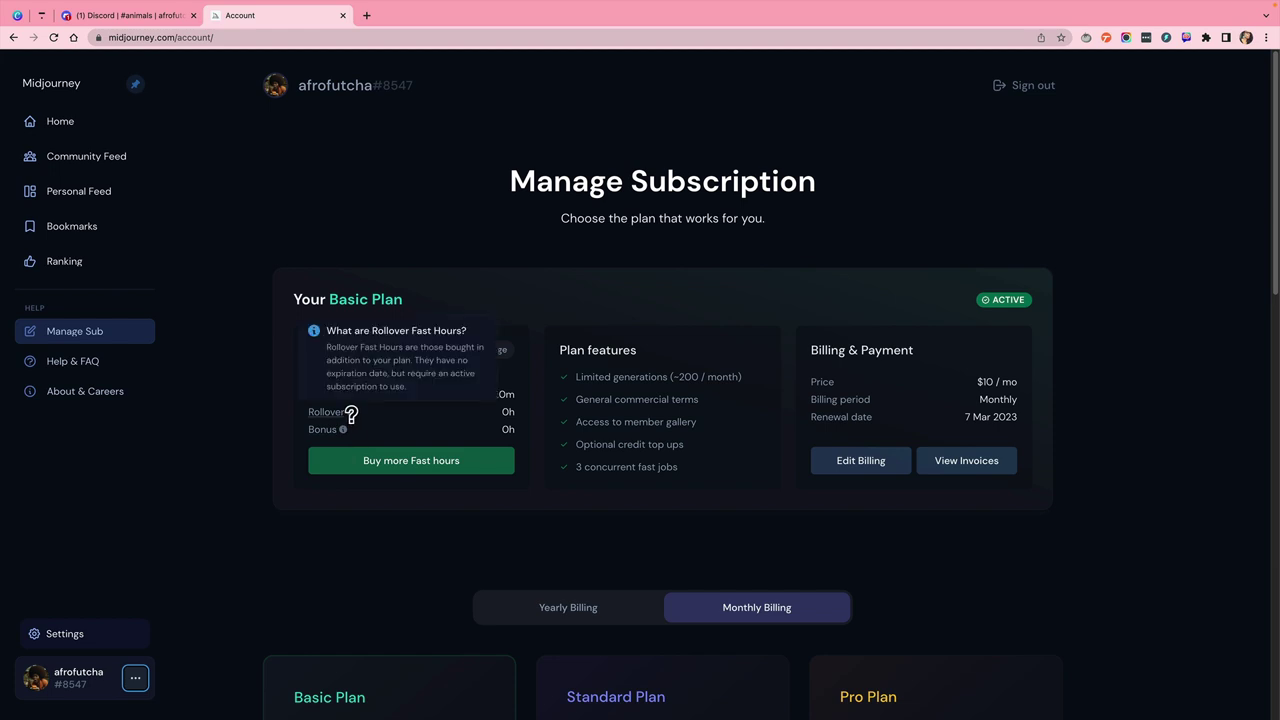
pyautogui.click(421, 476)
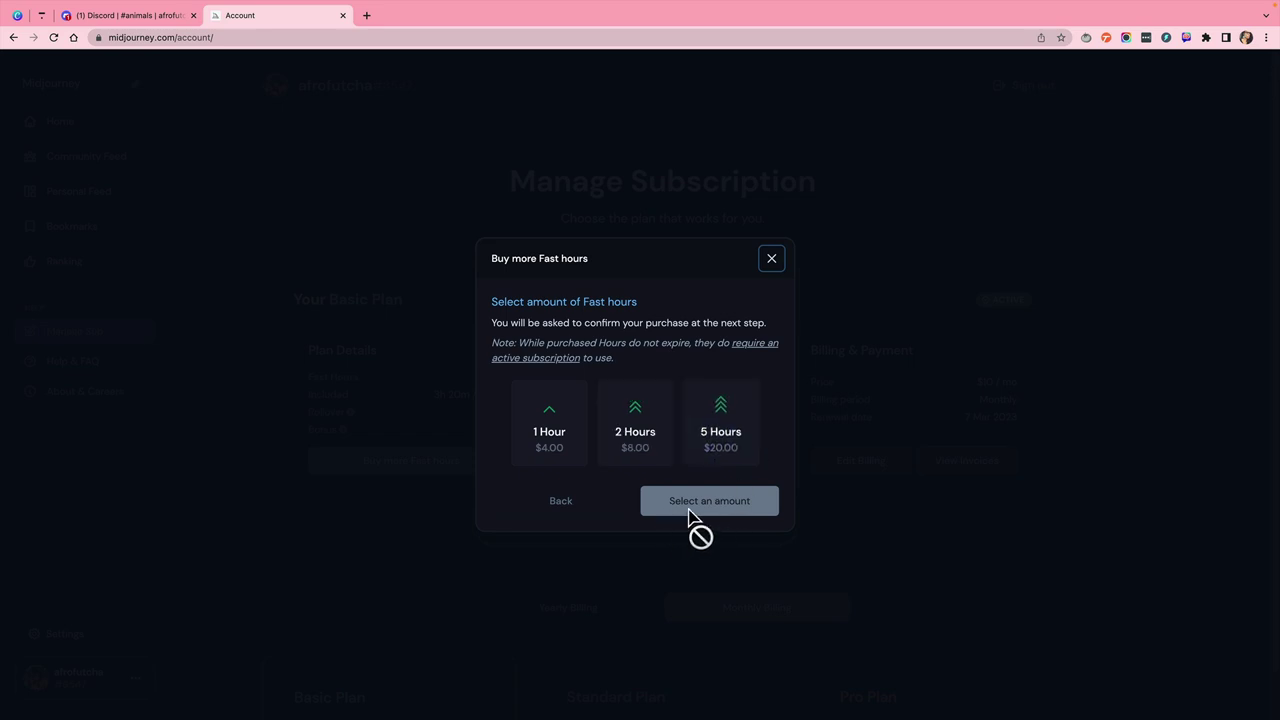
# Dismiss the Buy more Fast hours dialog to return to the $10 Basic plan page
pyautogui.click(773, 261)
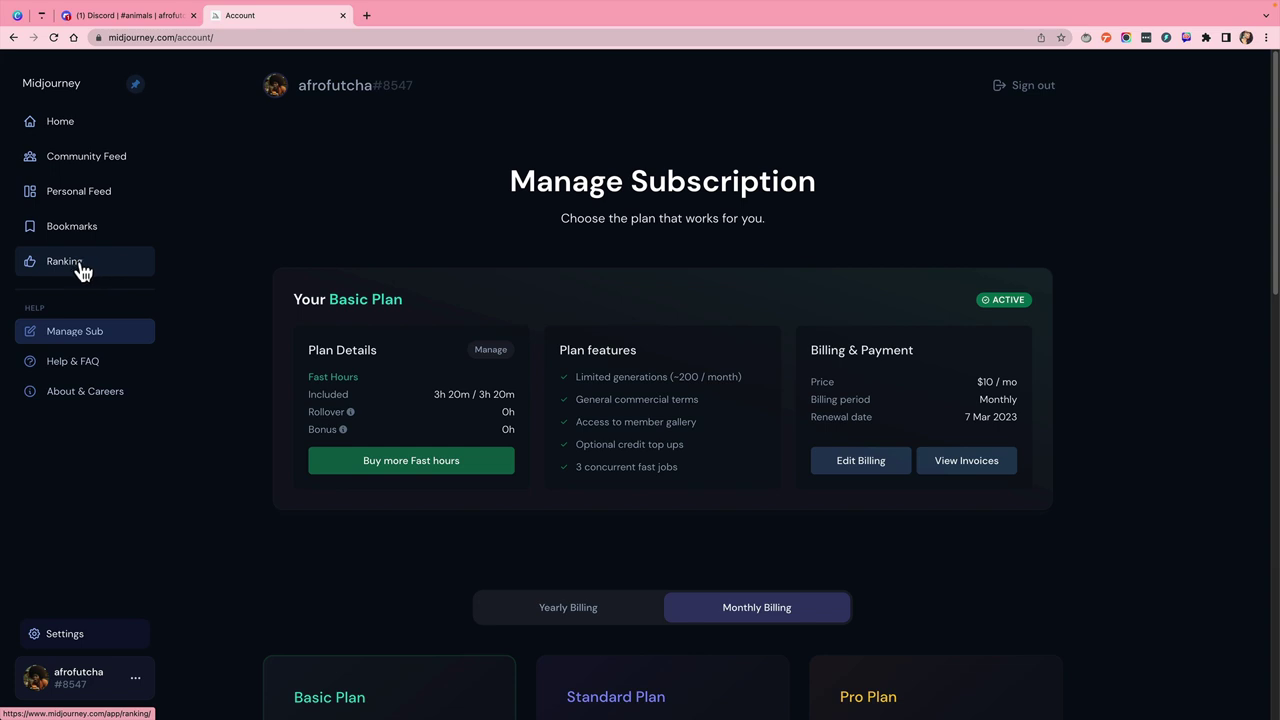
# Give six random last-week images, from the 3D puzzle to the canyon horses, heart-eyes
pyautogui.click(75, 268)
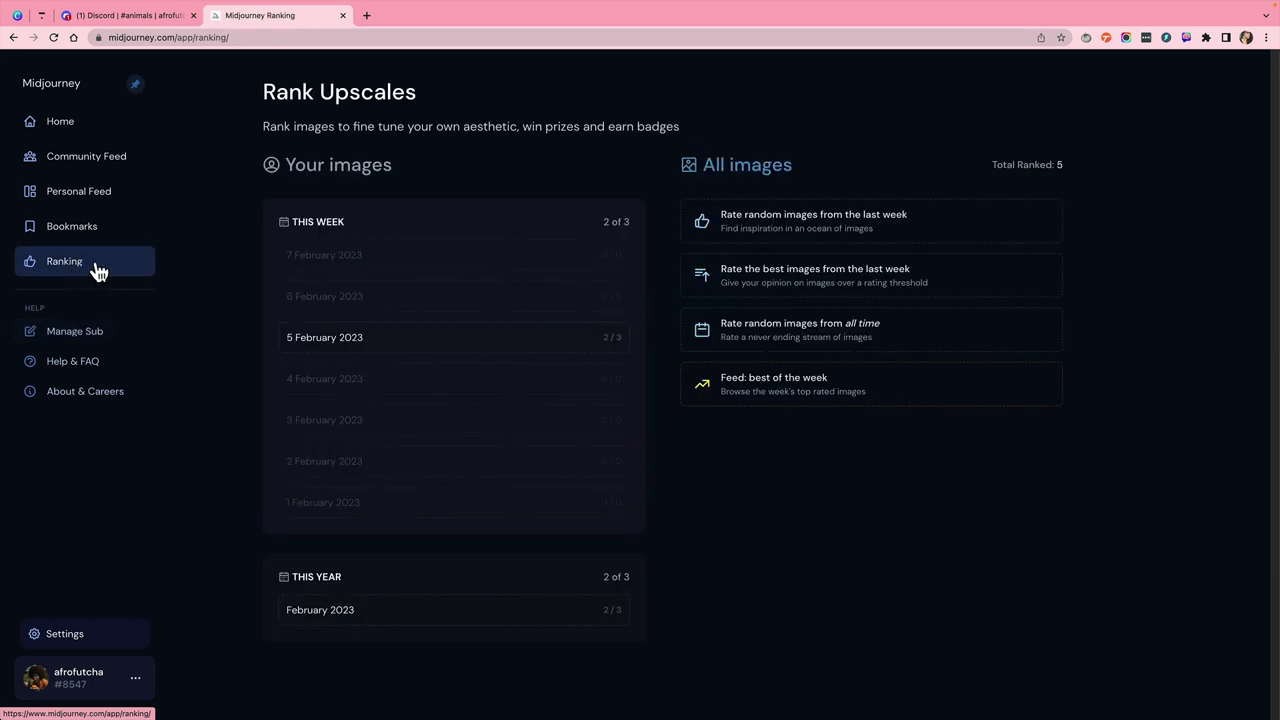
pyautogui.click(781, 232)
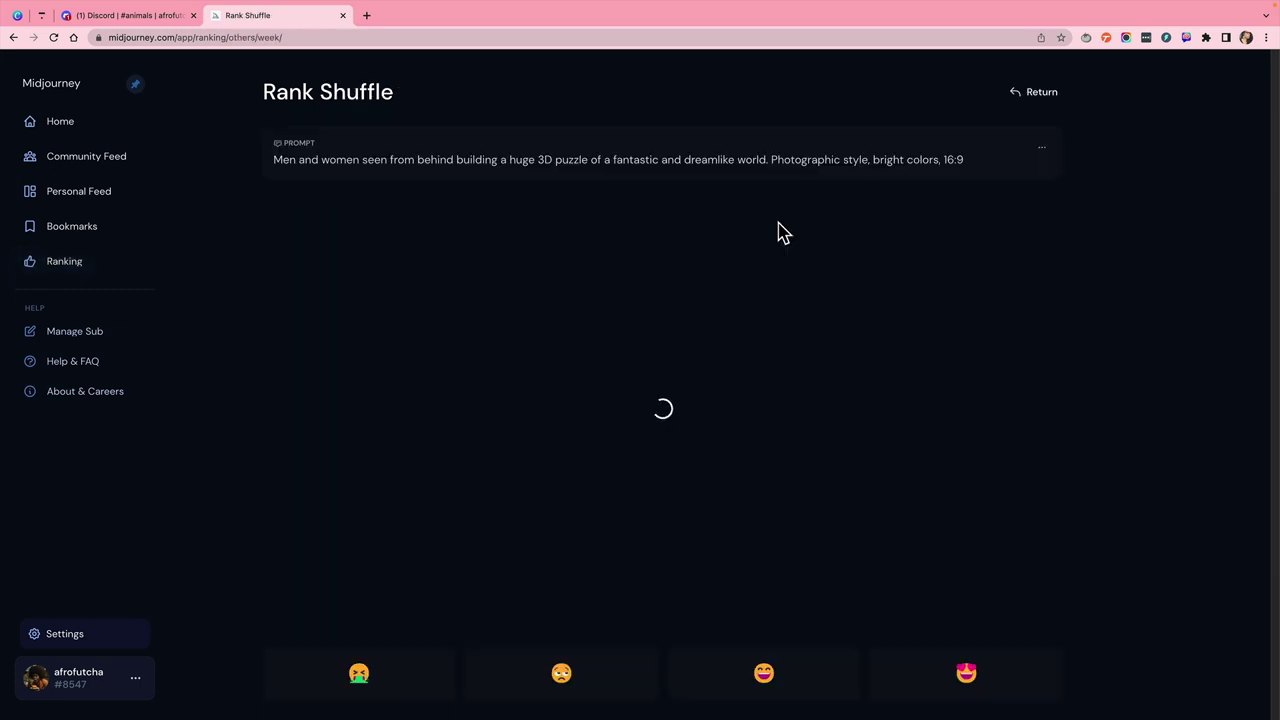
pyautogui.click(966, 678)
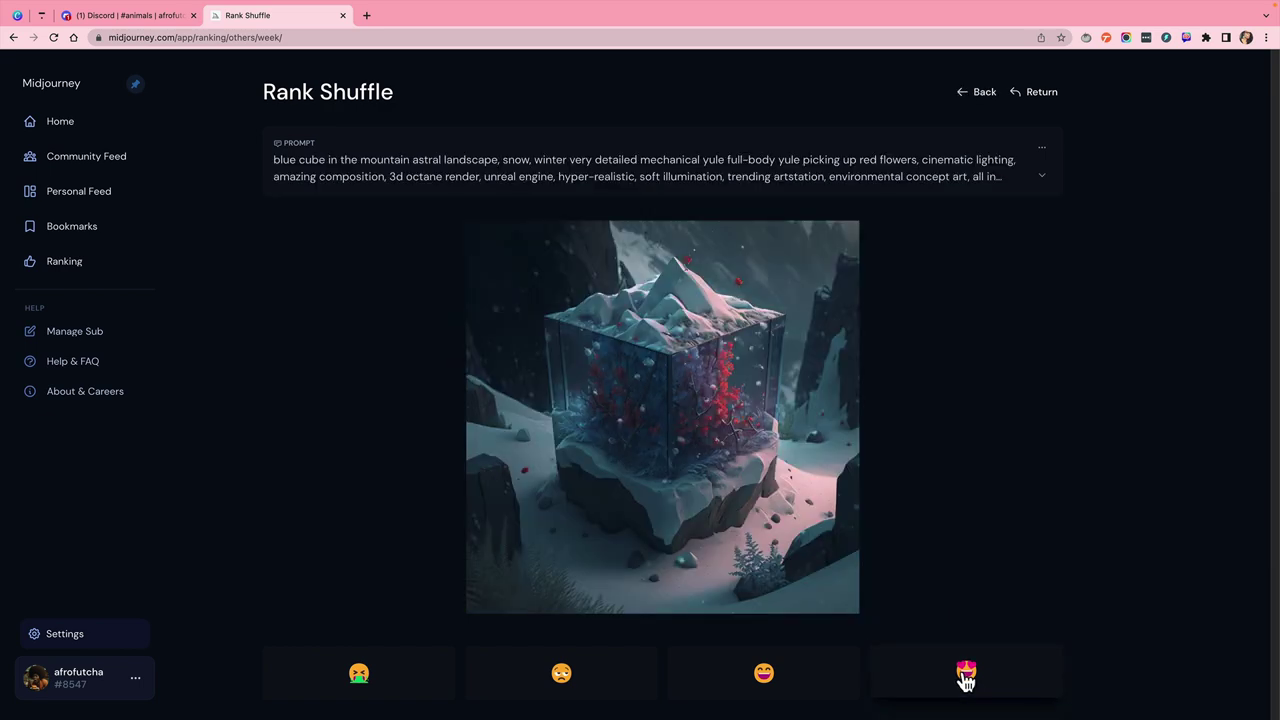
pyautogui.click(966, 678)
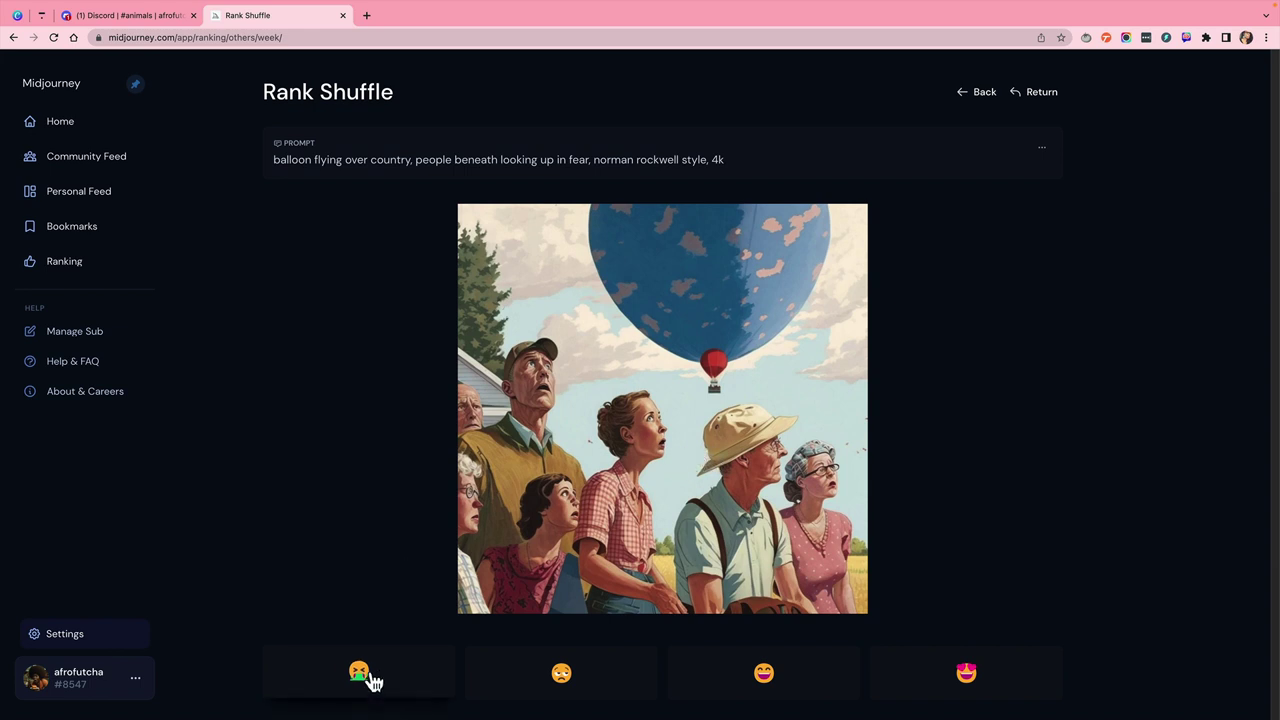
pyautogui.click(982, 682)
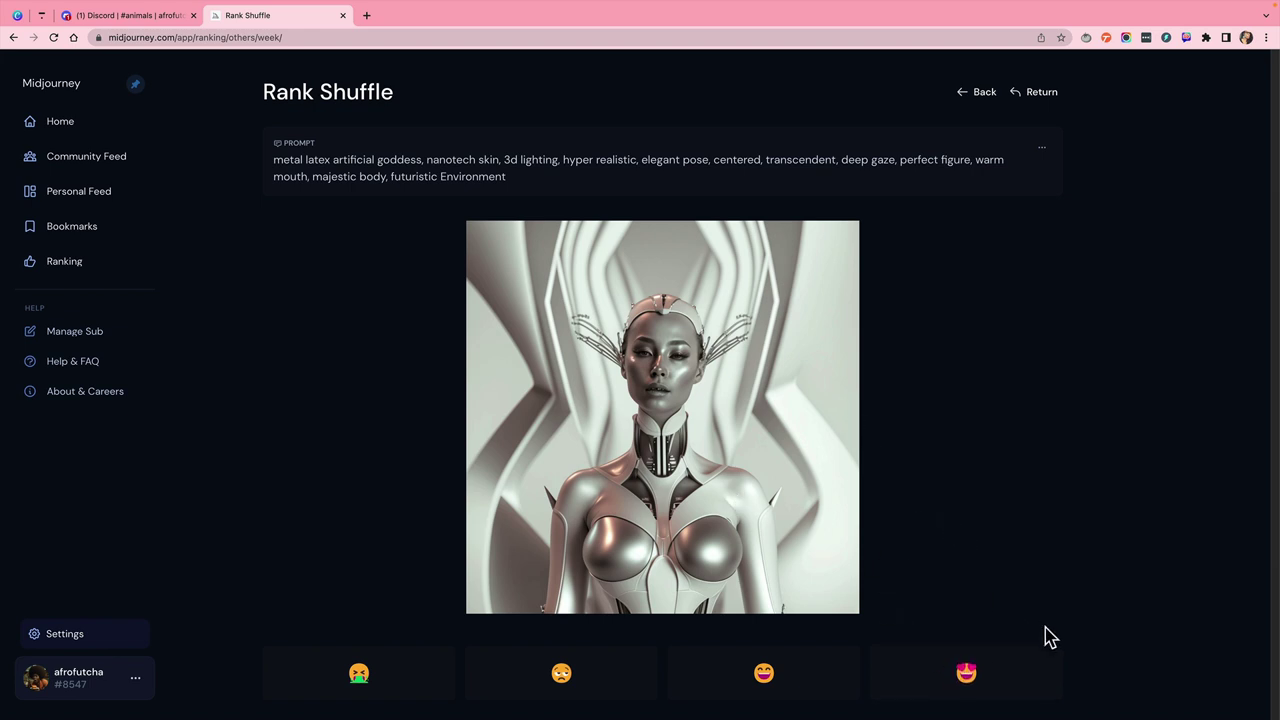
pyautogui.click(983, 668)
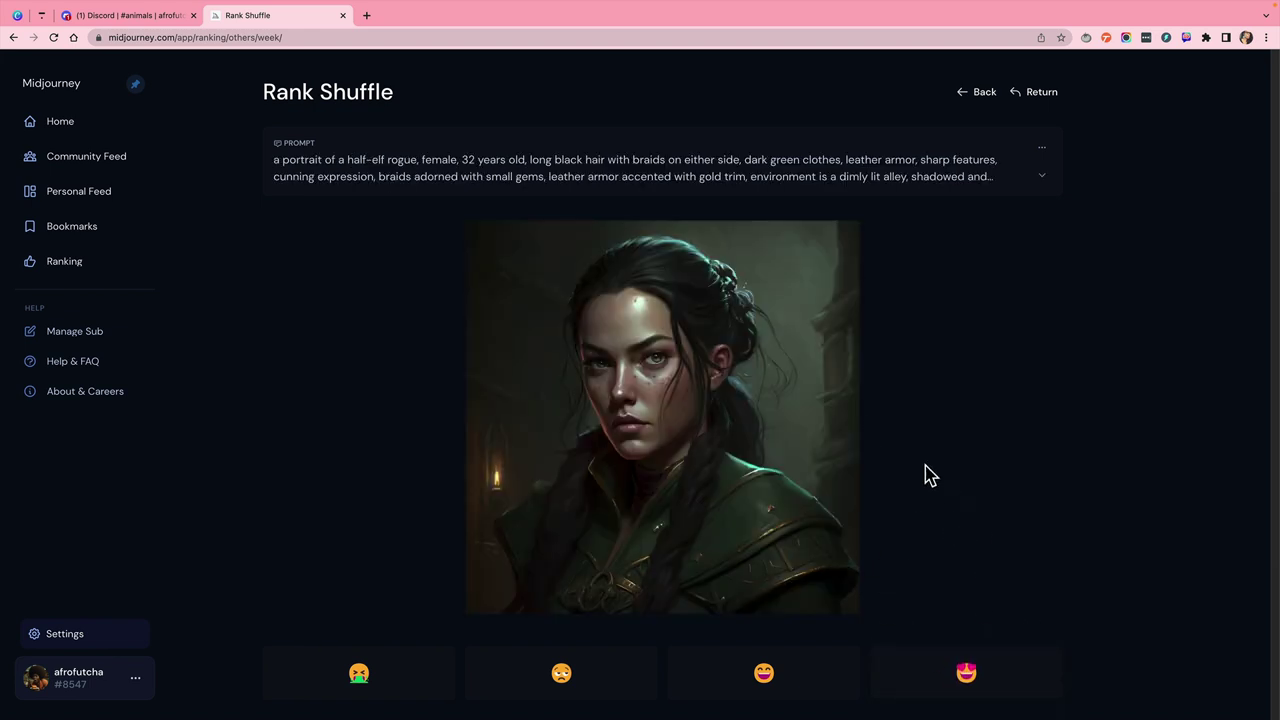
pyautogui.click(982, 670)
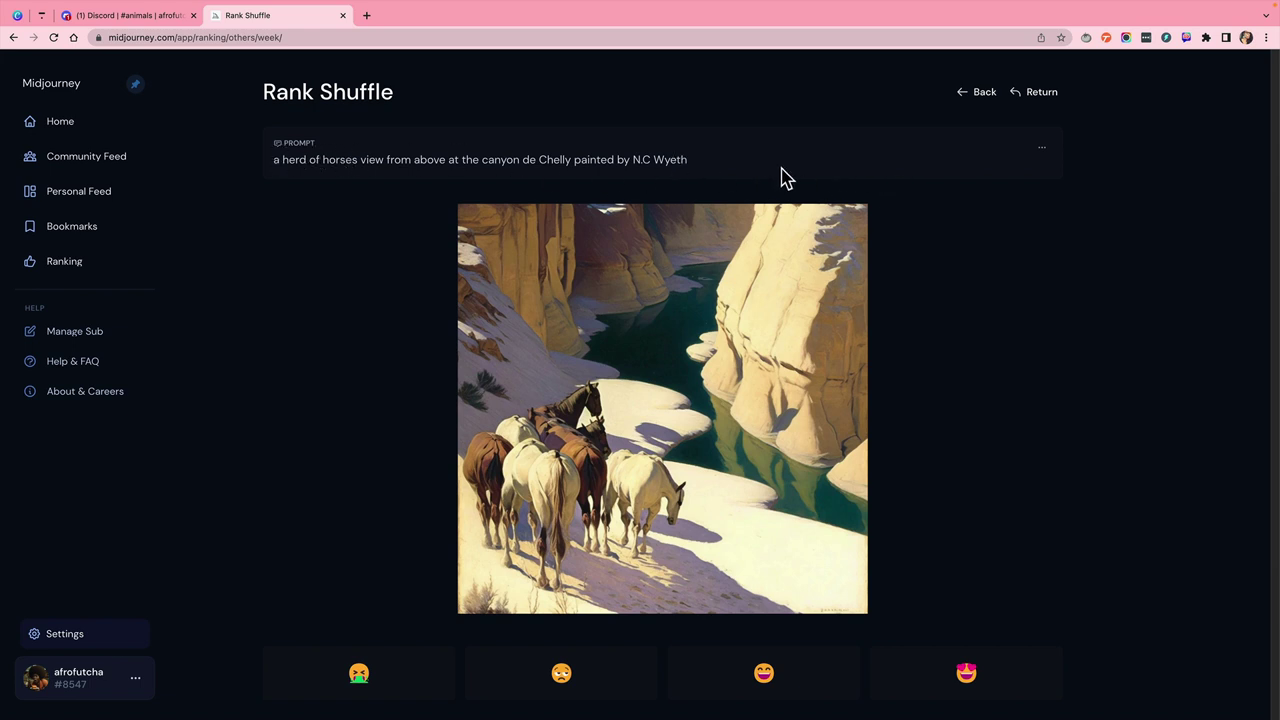
pyautogui.click(968, 676)
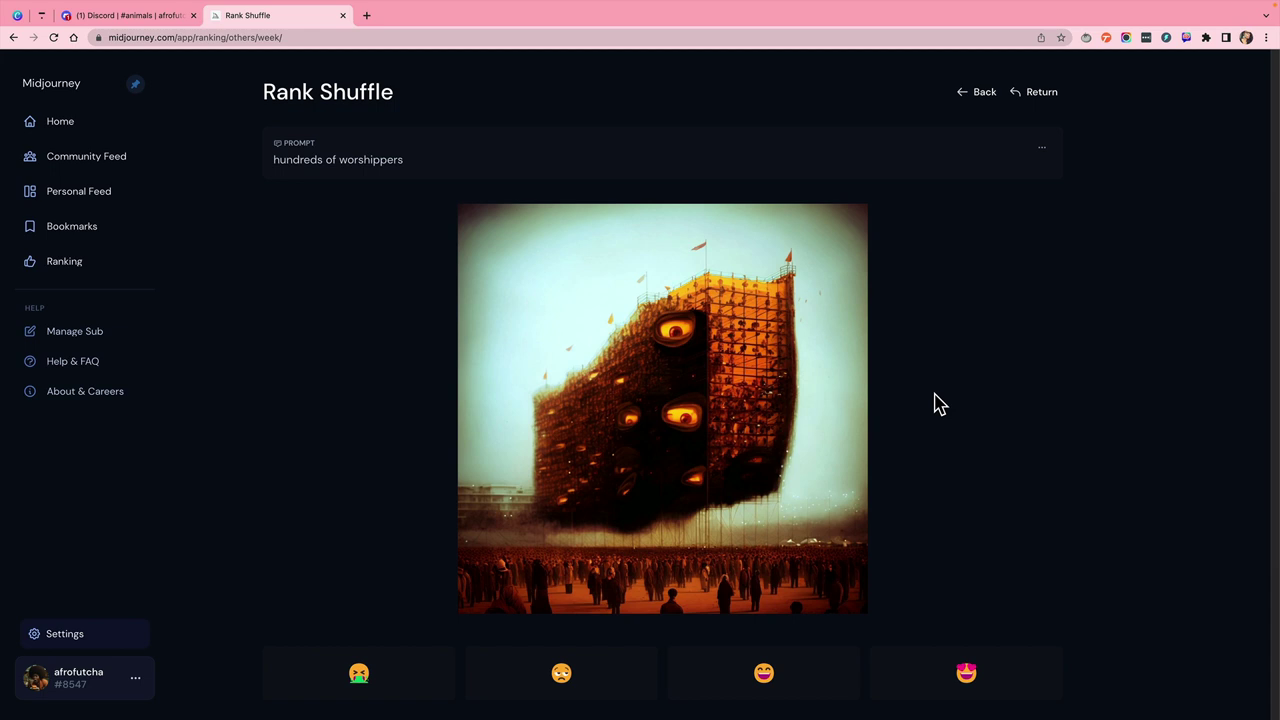
pyautogui.click(976, 92)
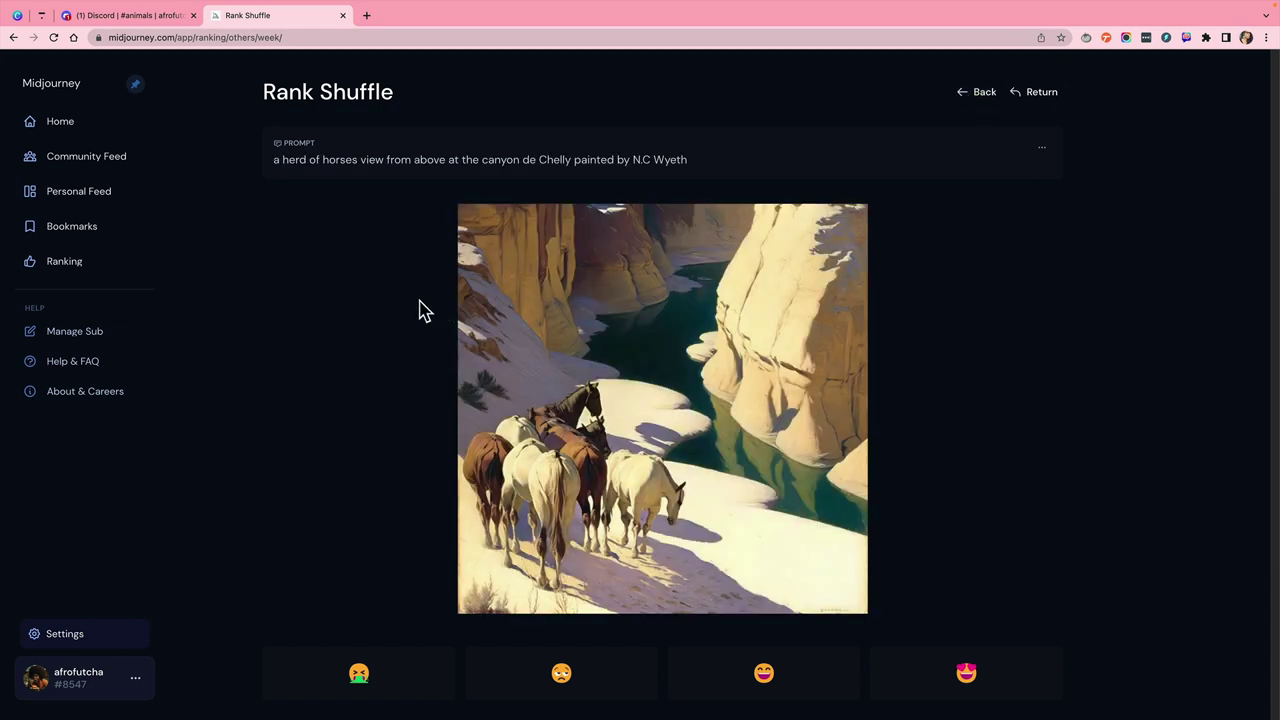
# Run /info in the Discord channel to show the Basic plan and remaining fast time
pyautogui.click(157, 16)
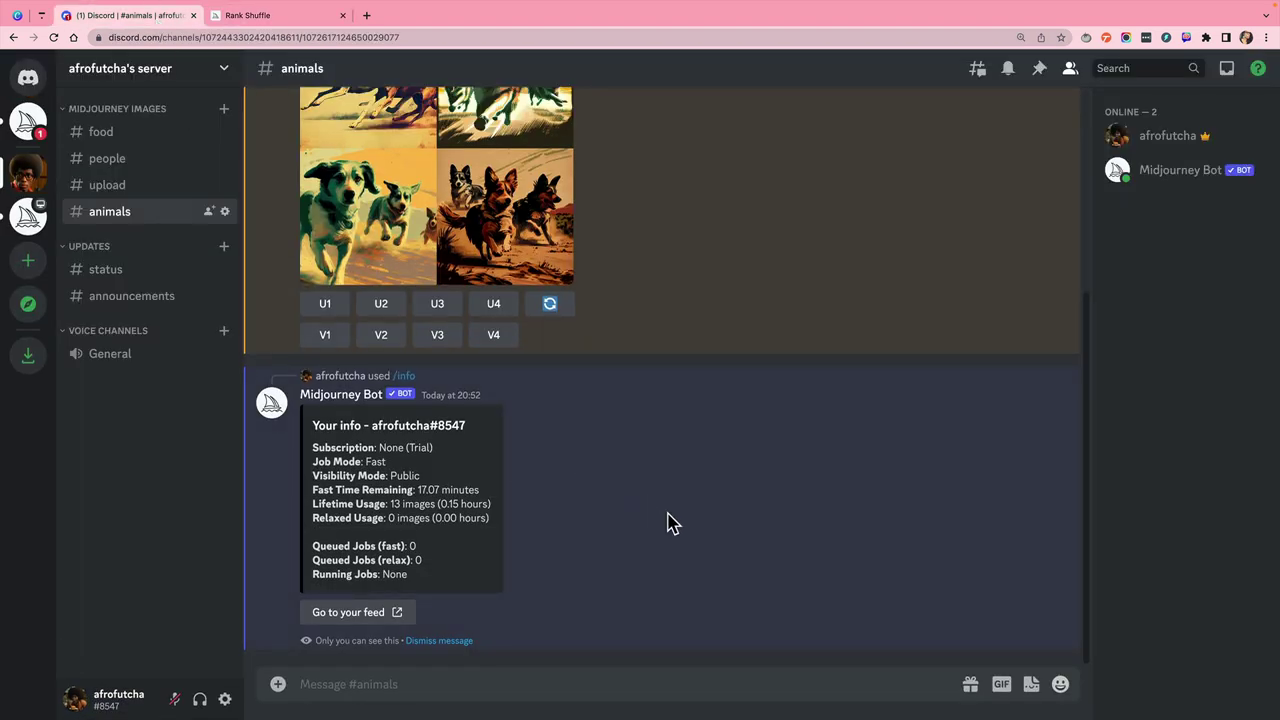
pyautogui.click(393, 683)
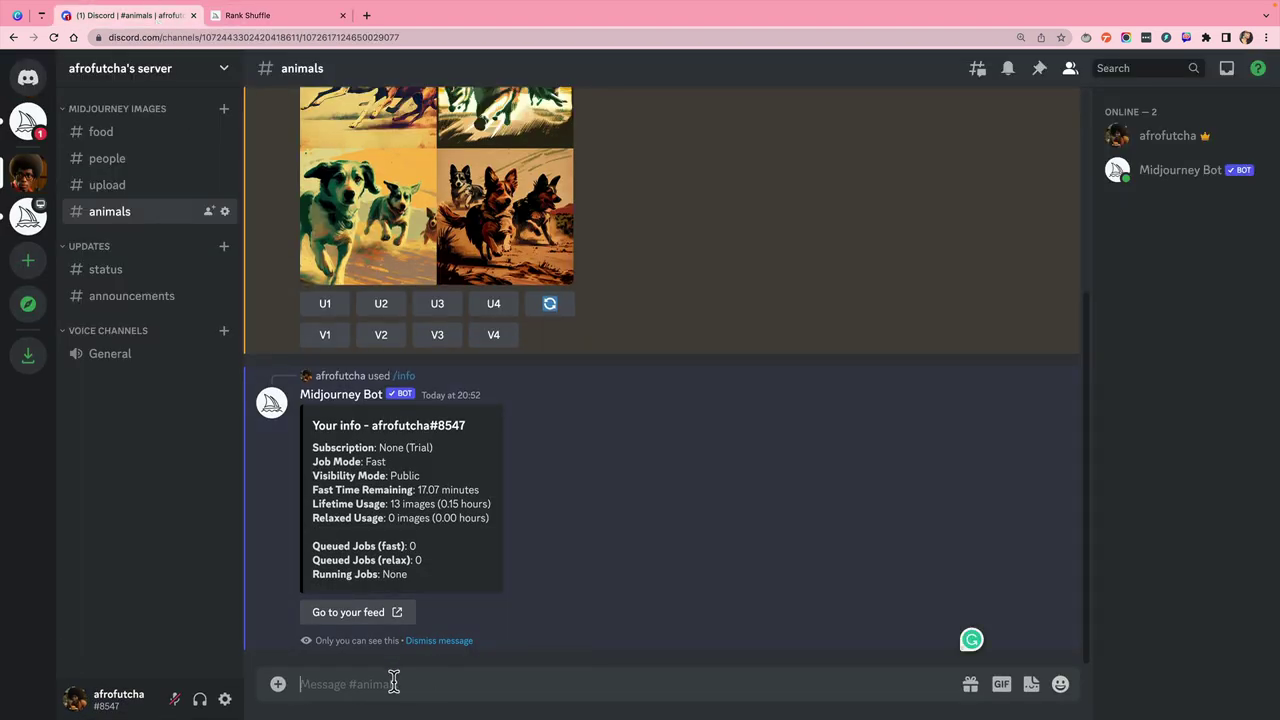
pyautogui.write('/inf')
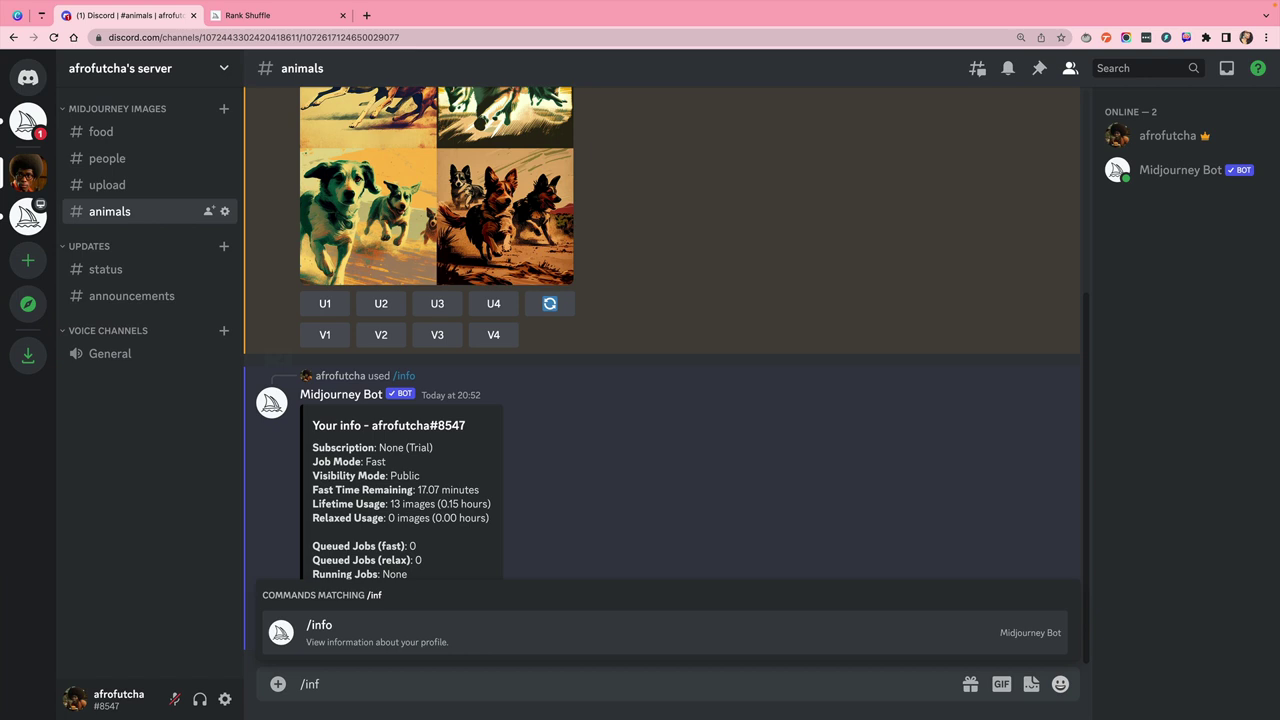
pyautogui.press('Return')
pyautogui.press('Return')
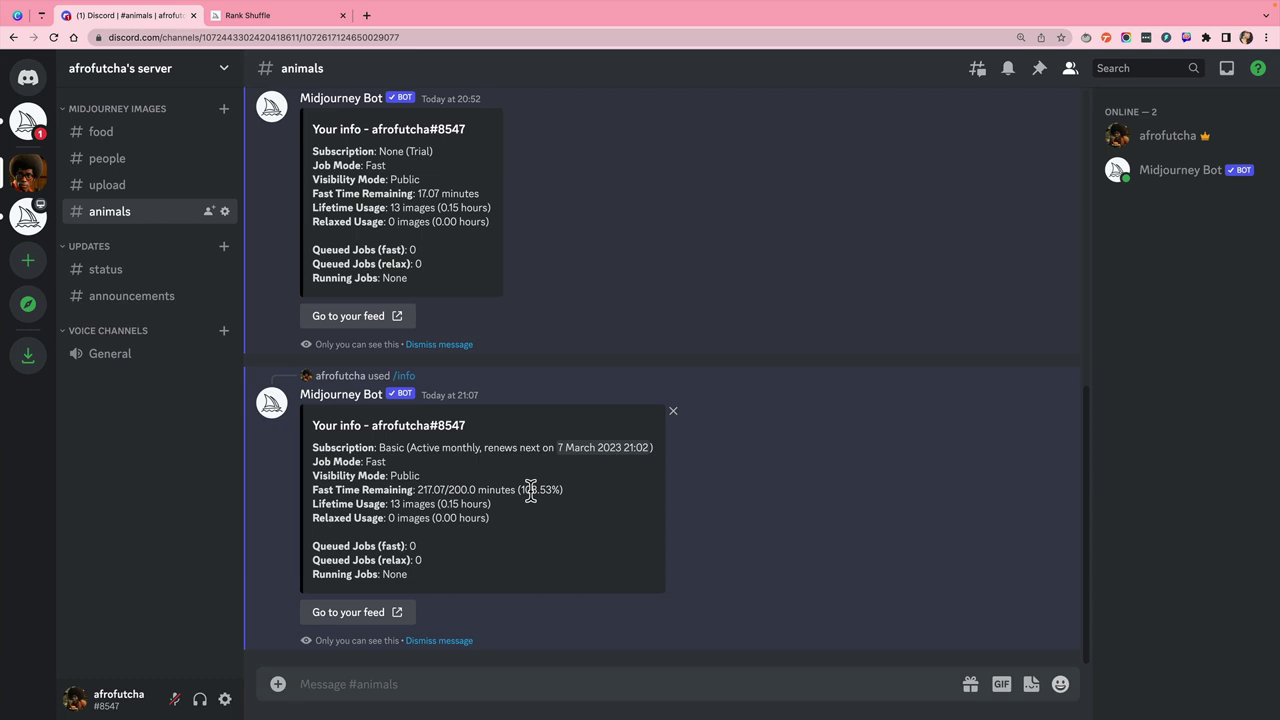
# Reopen Manage Subscription from the account menu to view the $10 Basic plan
pyautogui.click(300, 20)
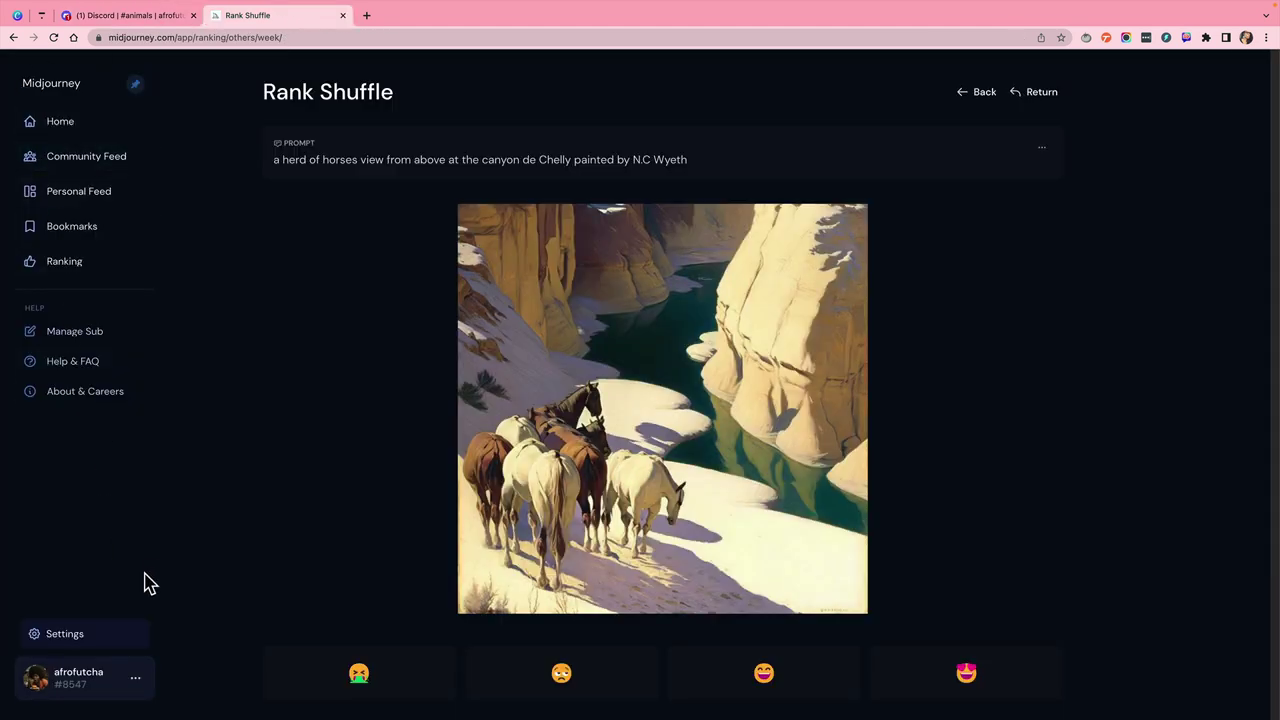
pyautogui.click(72, 640)
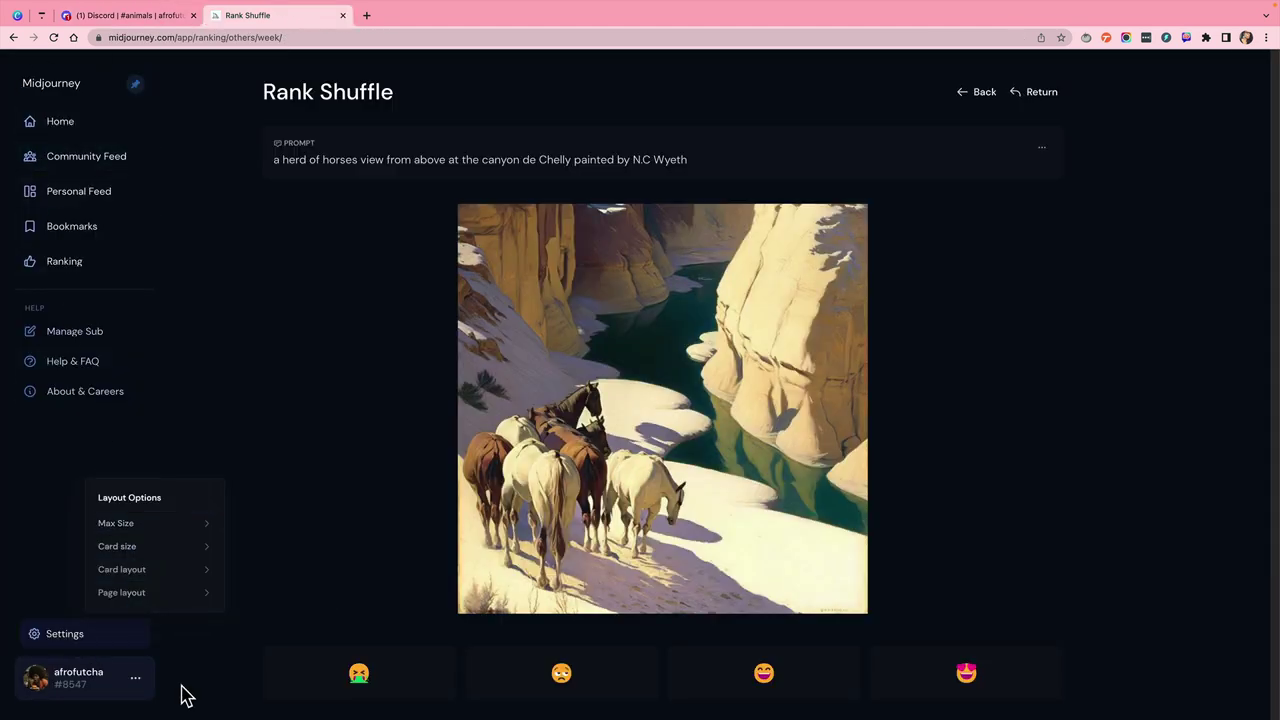
pyautogui.click(135, 679)
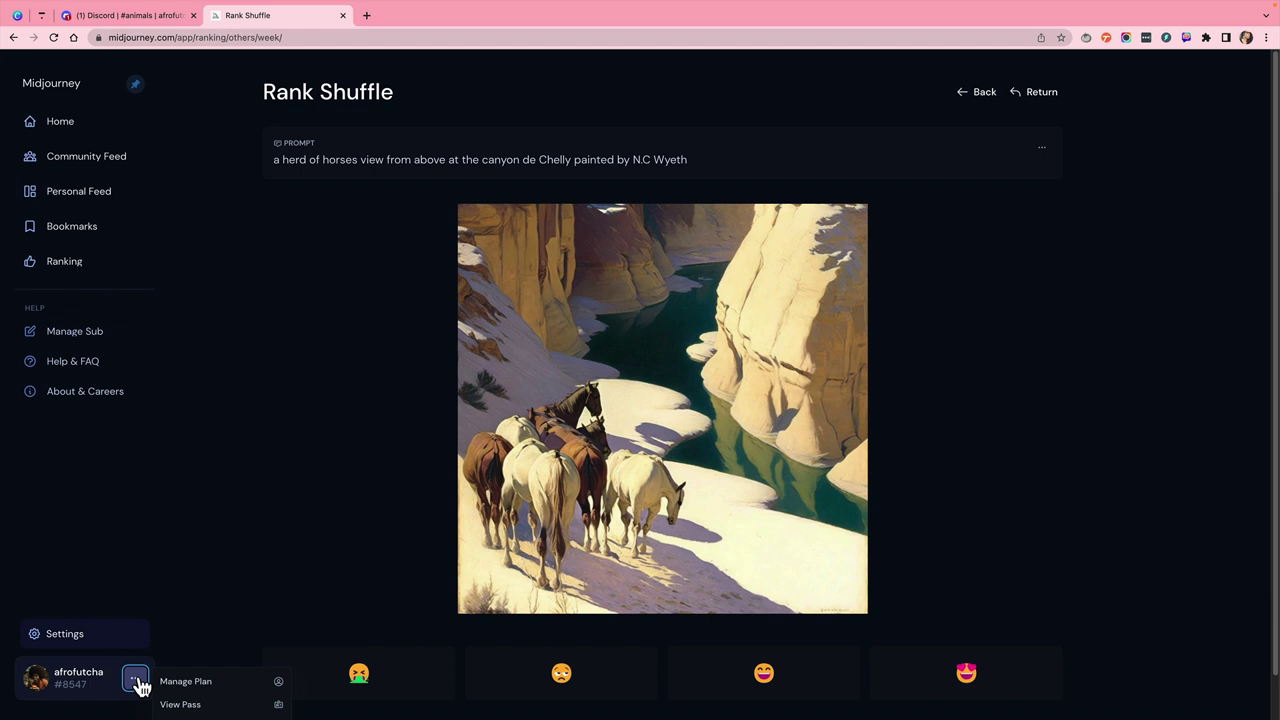
pyautogui.click(221, 685)
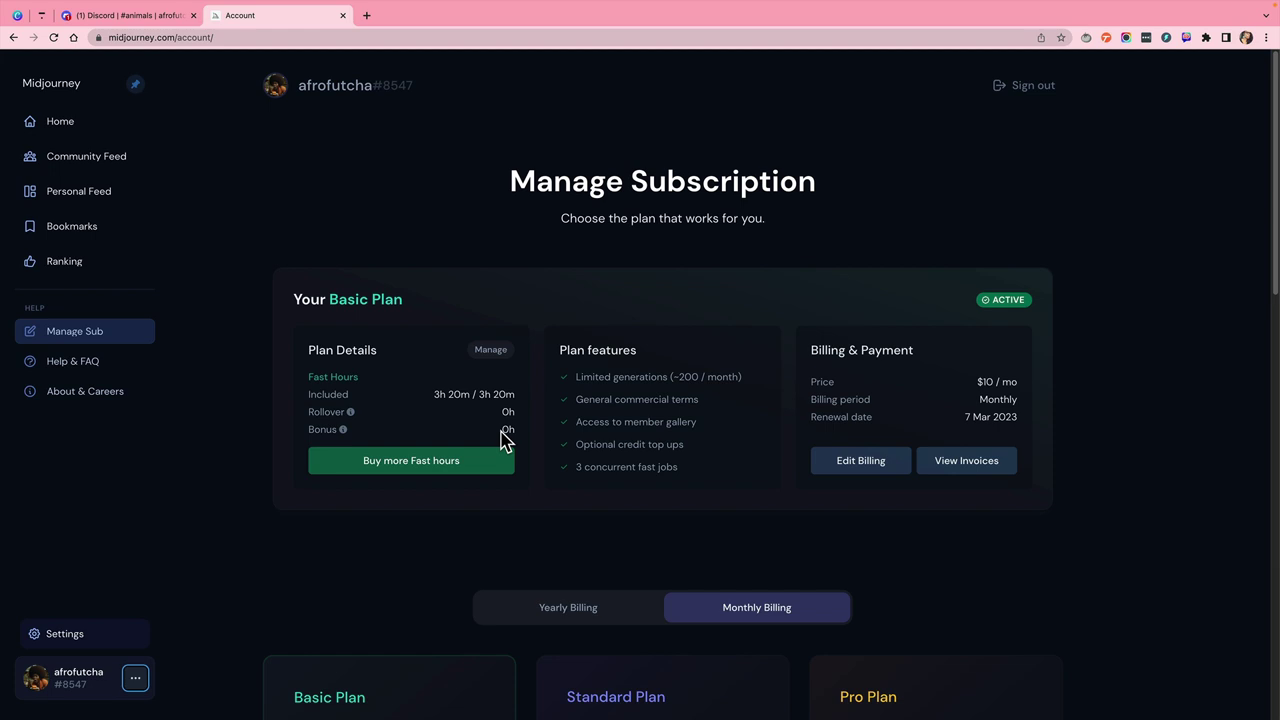
# Return to Discord to view the /info reply showing 217.07 fast minutes
pyautogui.click(85, 15)
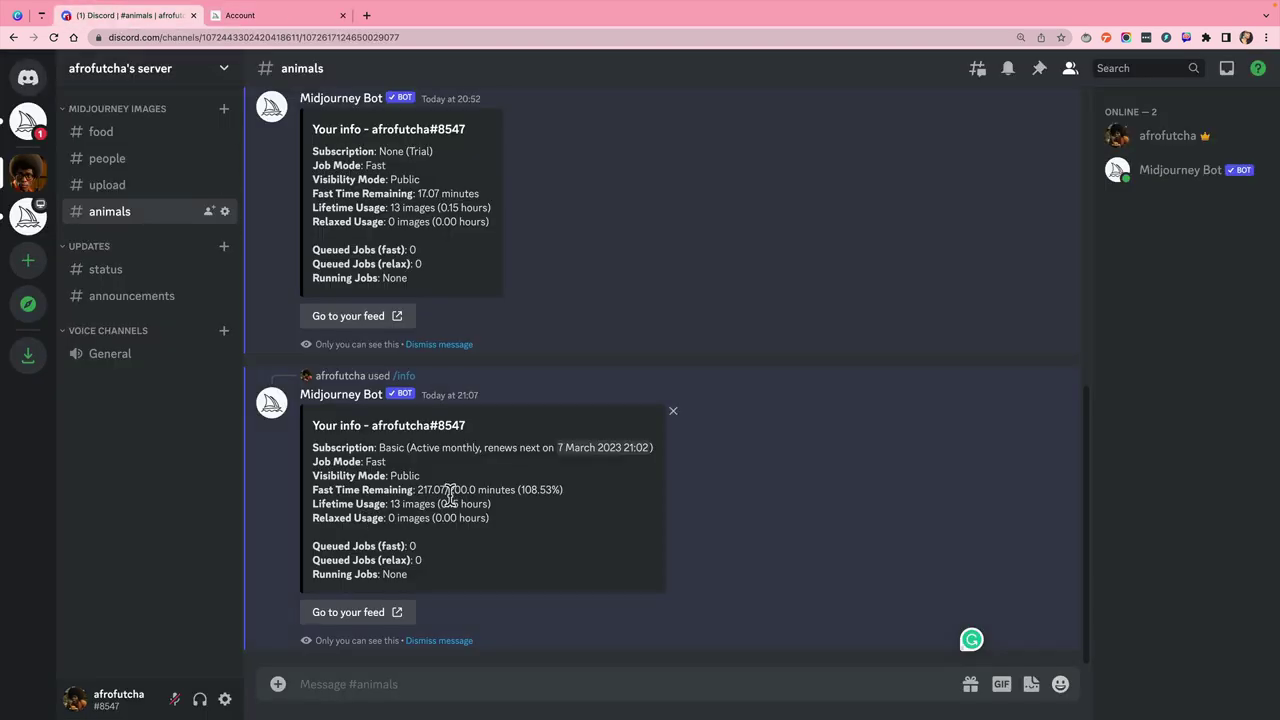